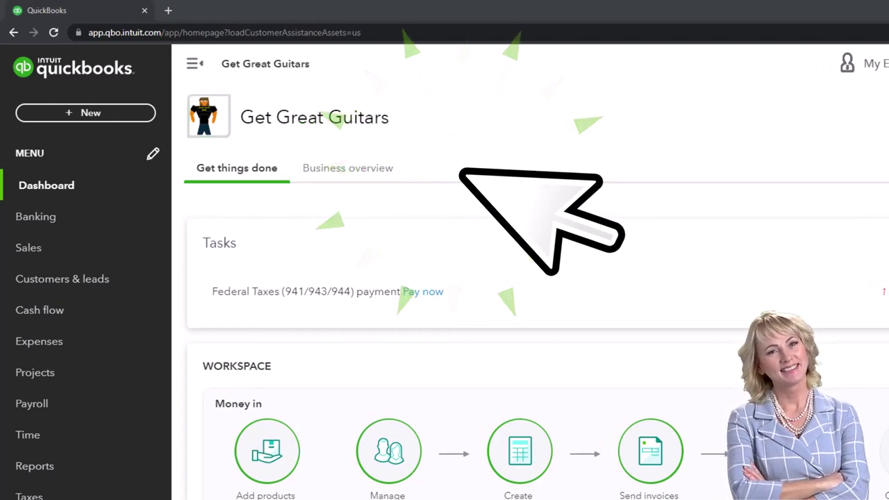
left_click_drag(882, 195, 528, 179)
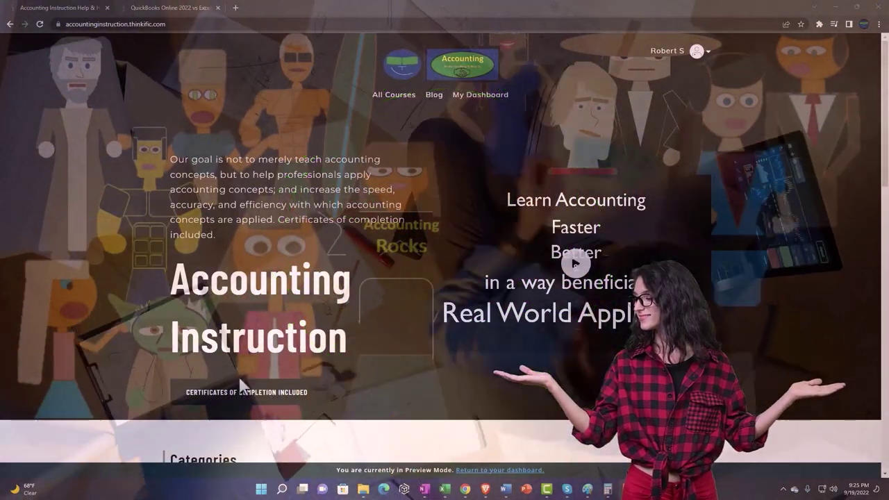
- Browse the course categories on the Accounting Instruction site and examine the lesson sections of the QuickBooks Online 2022 course
scroll(122, 380, "down", 1)
scroll(122, 387, "down", 7)
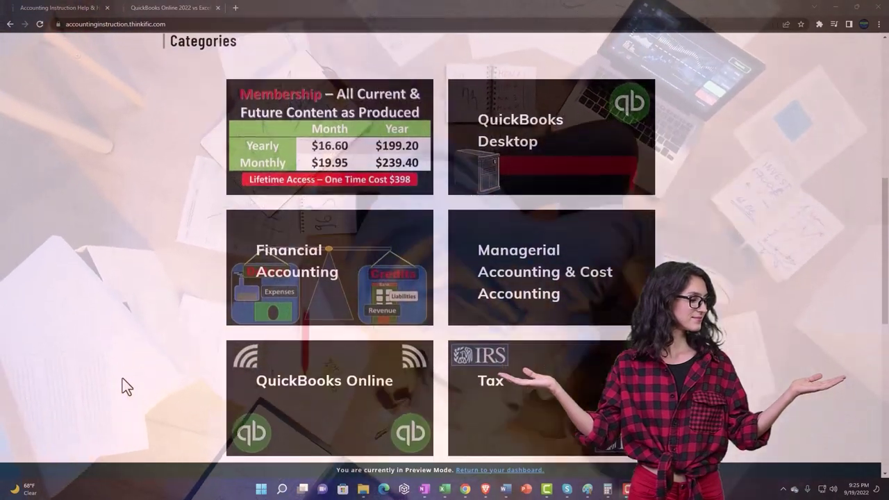
scroll(122, 379, "down", 5)
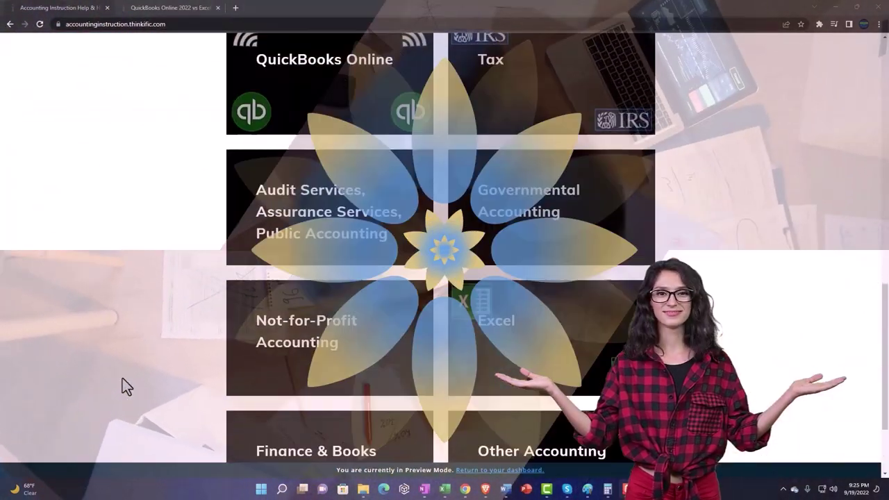
scroll(123, 378, "down", 1)
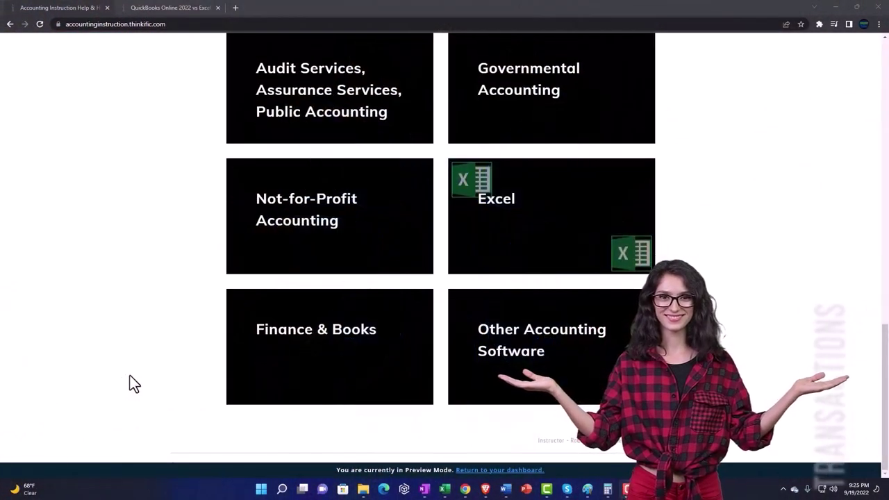
left_click(159, 8)
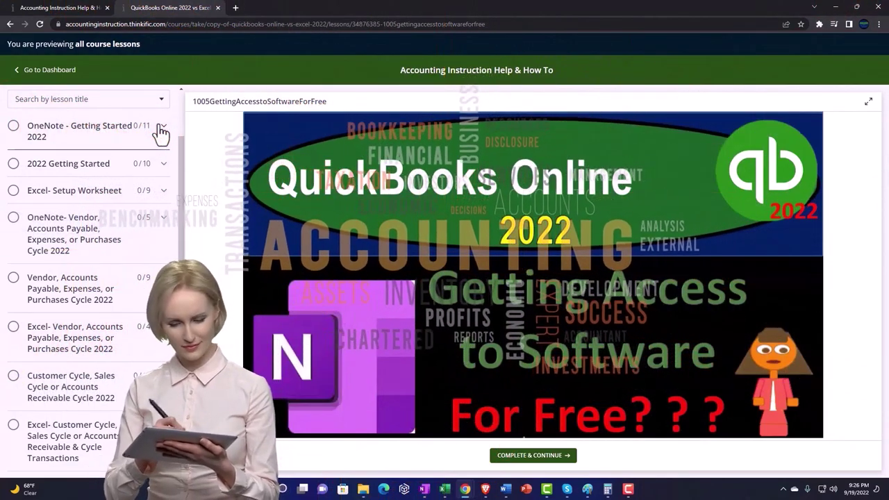
left_click(161, 132)
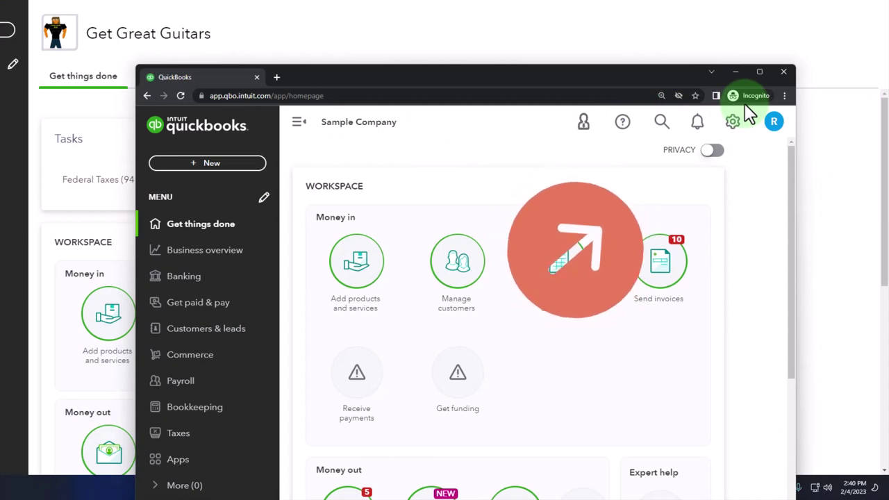
- Examine the browser's option for opening a new Incognito window and the sample company's settings
left_click(784, 96)
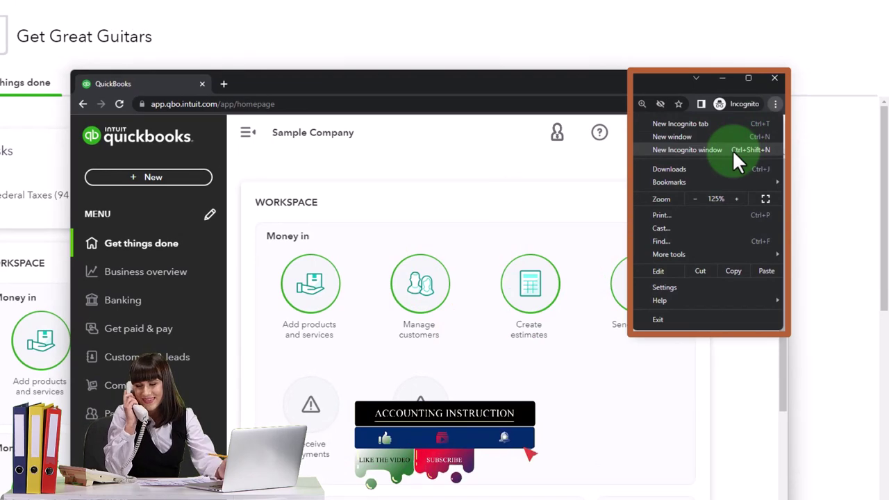
left_click(338, 167)
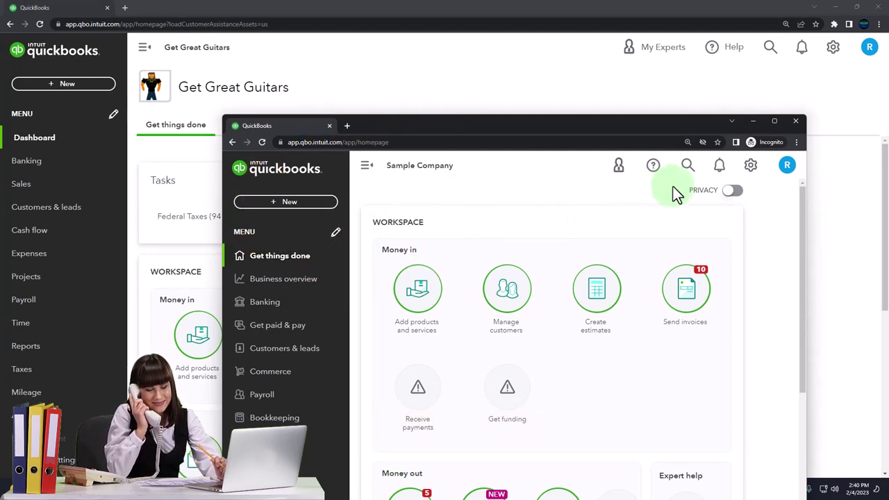
left_click(751, 166)
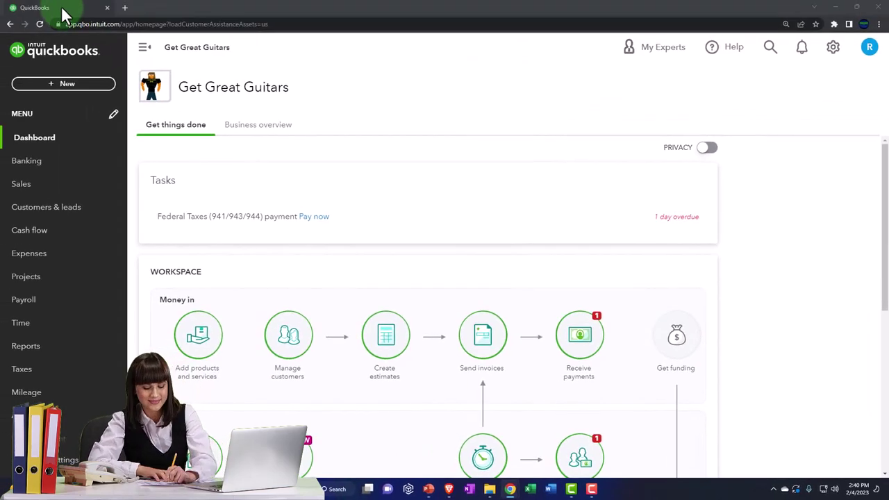
- Duplicate the Get Great Guitars browser tab twice so the company file is open in three tabs
right_click(61, 6)
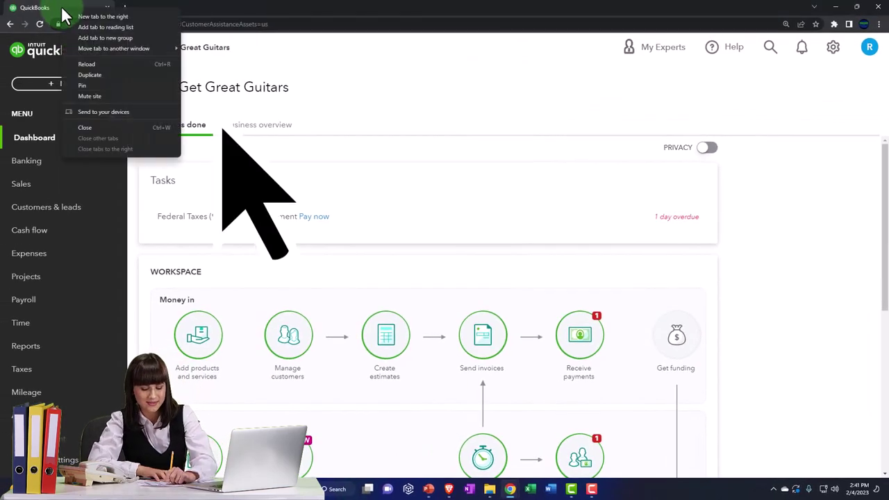
left_click(89, 75)
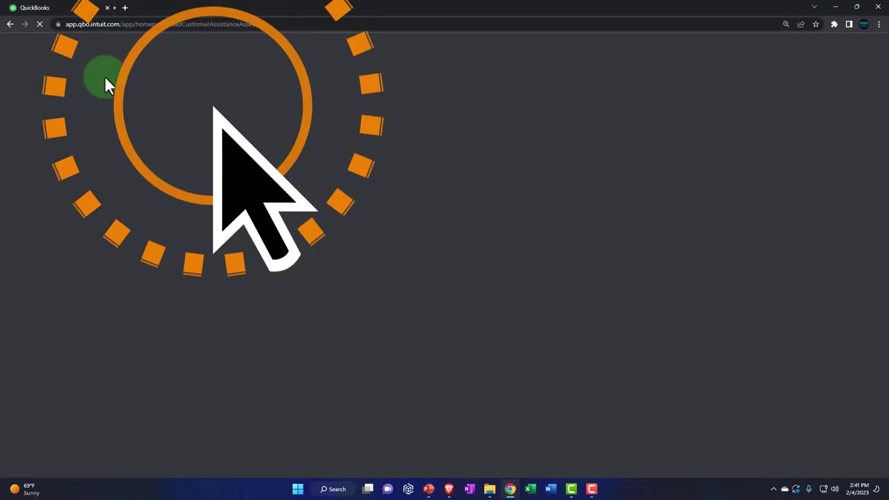
right_click(161, 12)
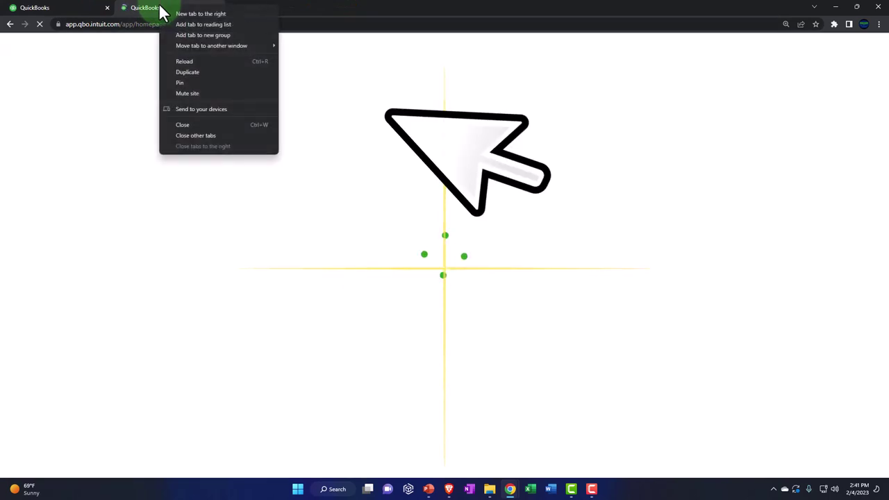
left_click(211, 72)
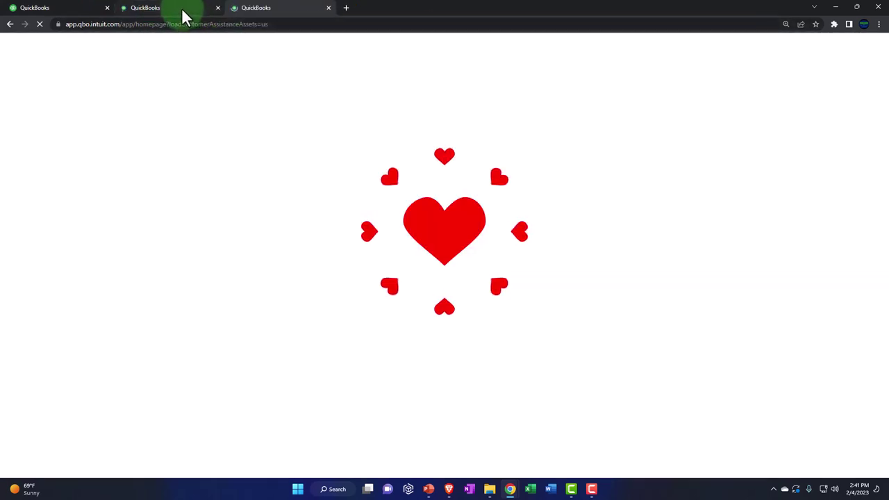
- Open the Balance Sheet report for Get Great Guitars in the second browser tab
left_click(181, 8)
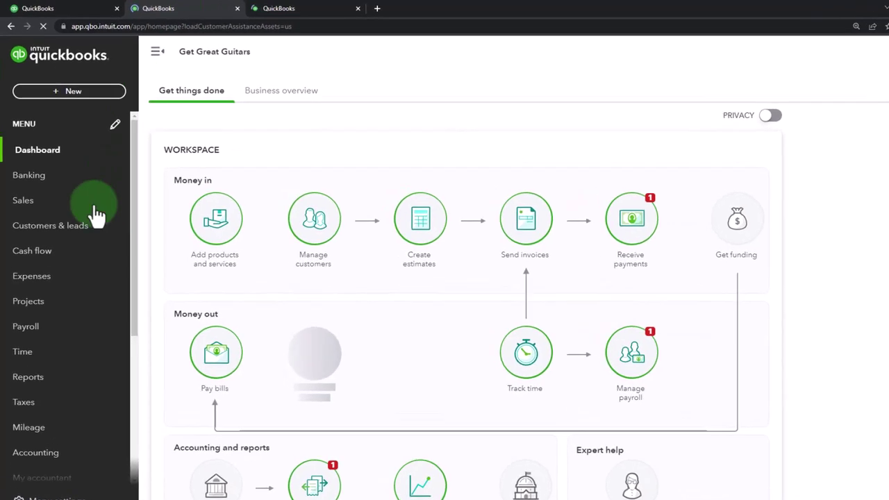
left_click(32, 379)
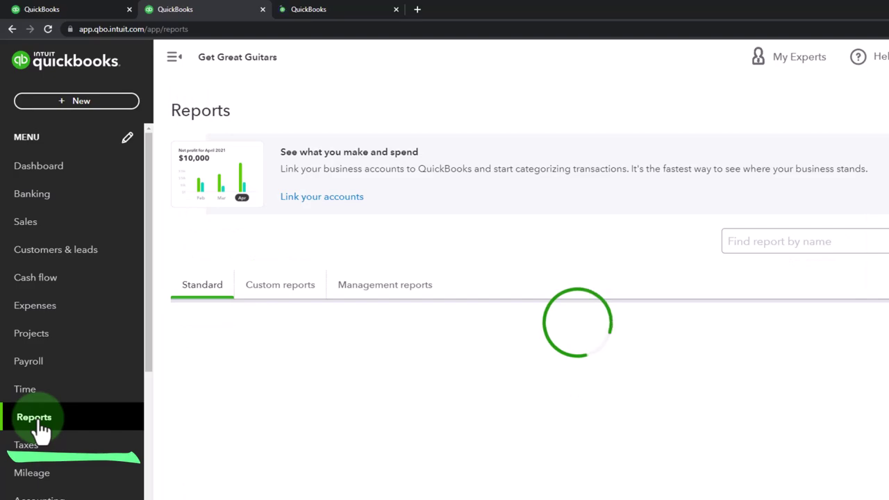
left_click(235, 417)
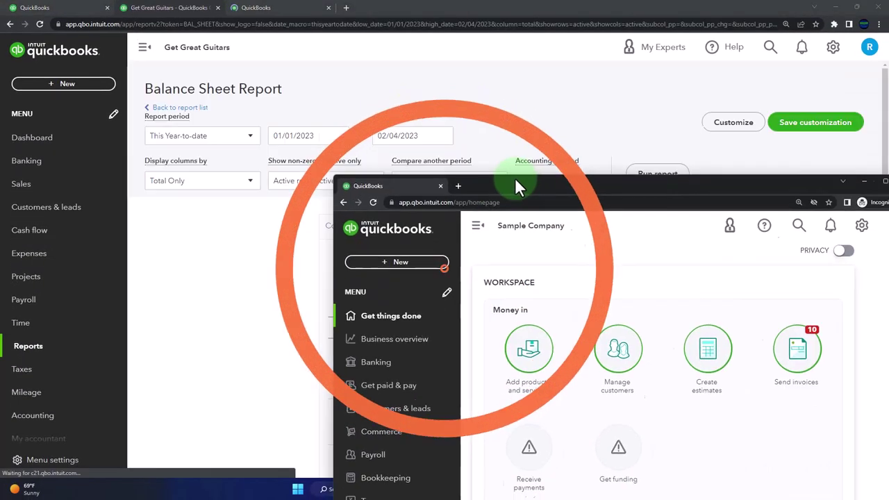
- Maximize the sample company window, view where Reports sits under Business overview, and minimize the window
left_click_drag(516, 185, 340, 8)
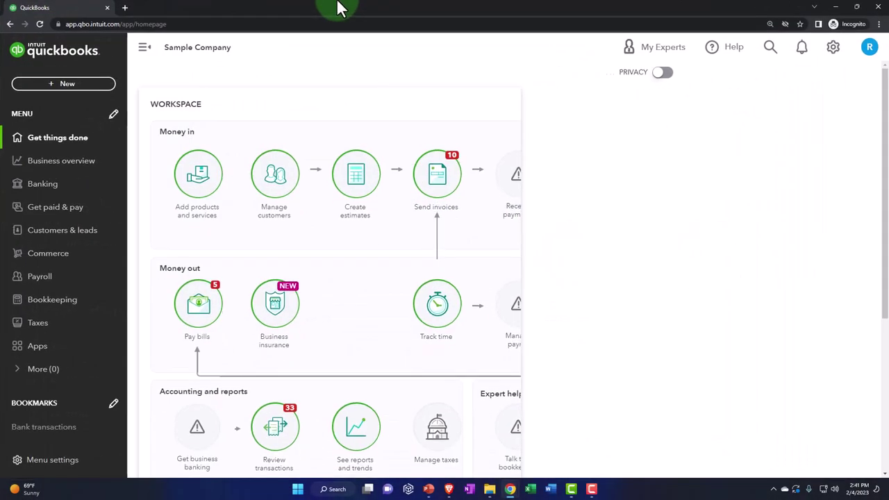
left_click(62, 168)
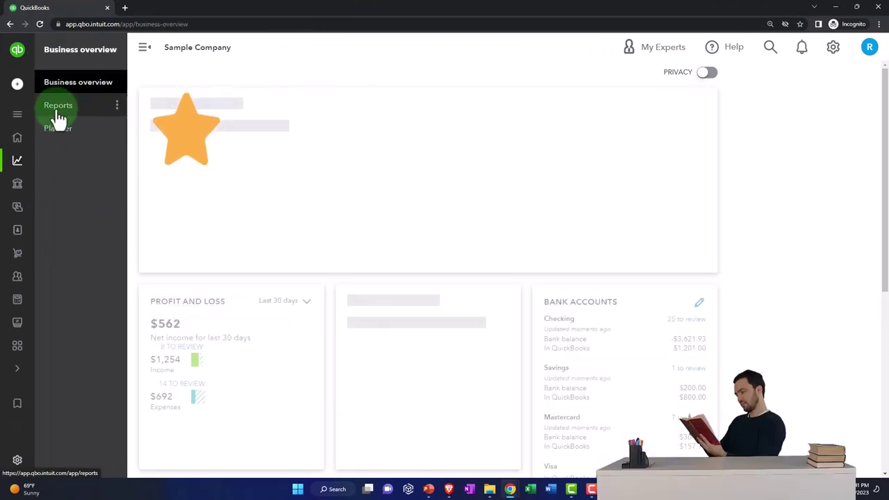
left_click(58, 110)
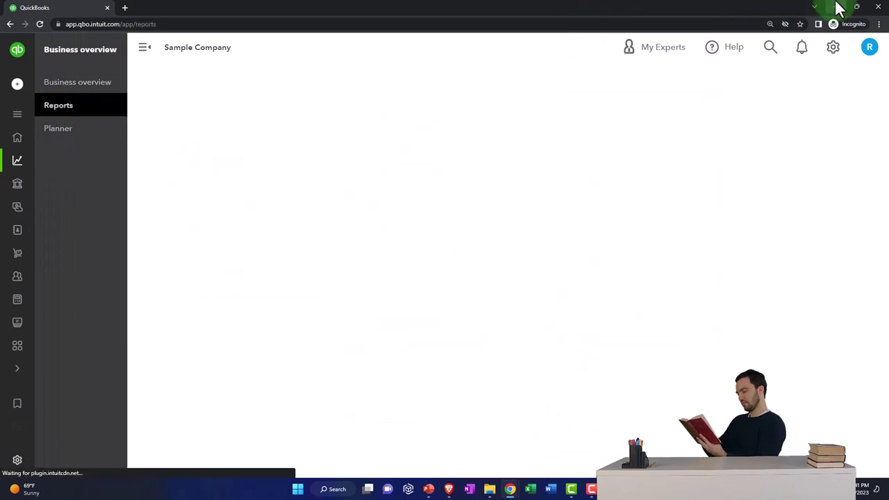
left_click(836, 7)
- Open the Profit and Loss report for Get Great Guitars in the third browser tab and collapse the navigation menu
left_click(289, 8)
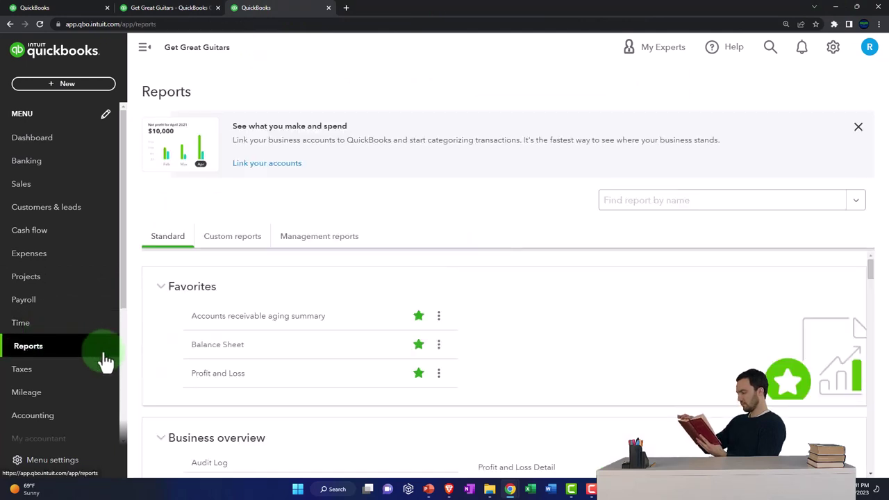
left_click(217, 374)
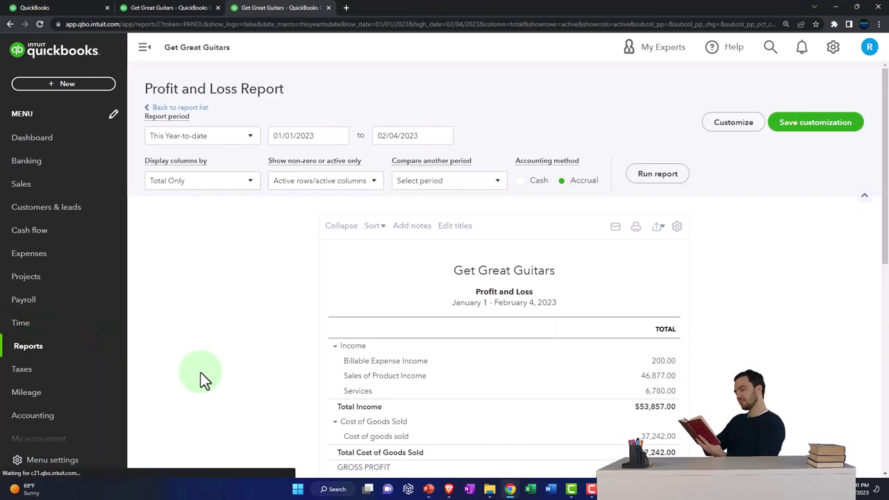
scroll(191, 242, "down", 2)
left_click(143, 48)
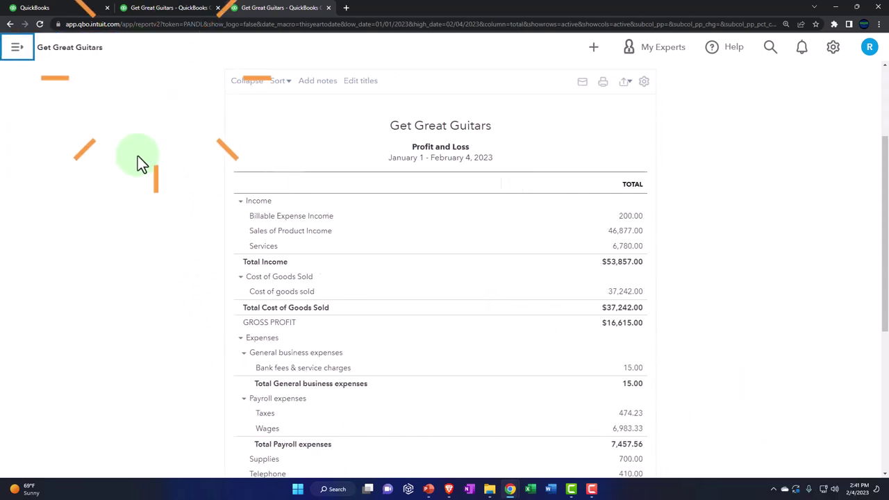
- Run the Profit and Loss report for 01/01/2023 to 02/28/2023 with columns displayed by Months
scroll(139, 159, "up", 3)
left_click(230, 164)
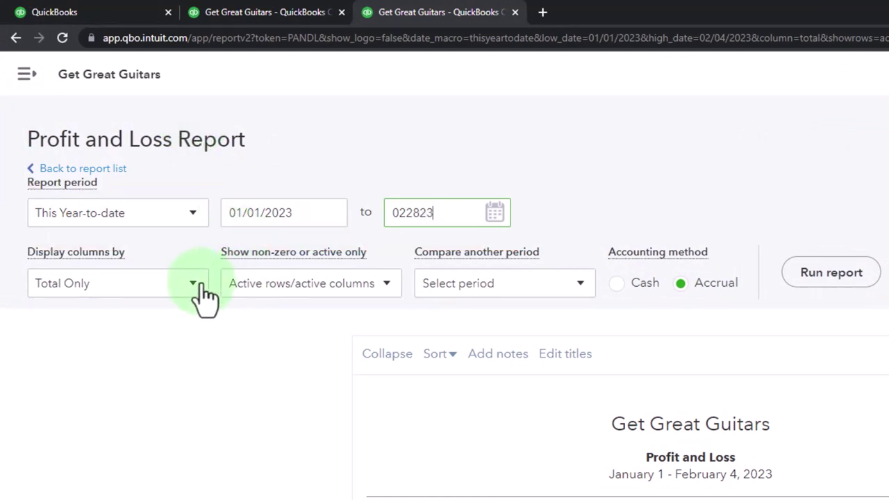
left_click(139, 400)
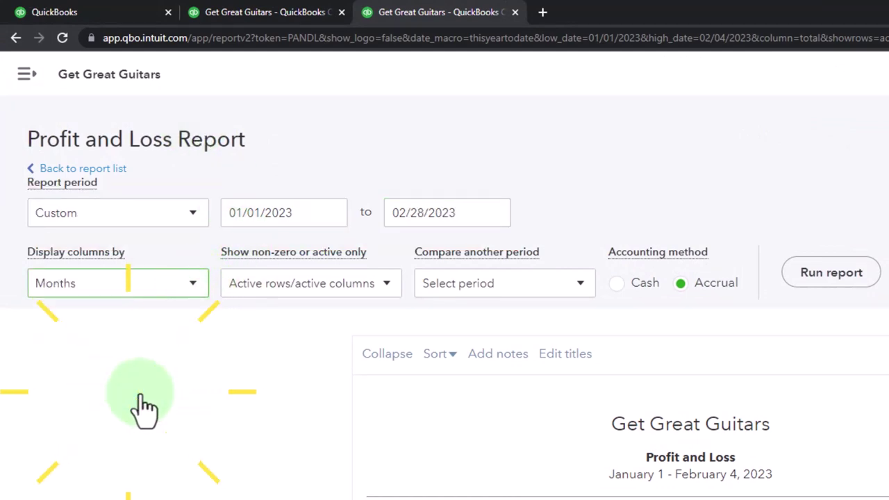
left_click(826, 272)
scroll(528, 188, "down", 5)
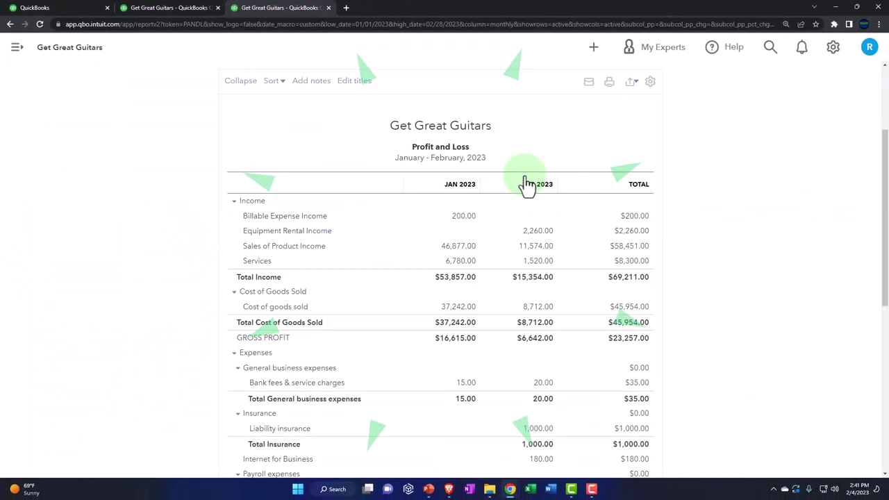
key("ctrl+plus")
key("ctrl+plus")
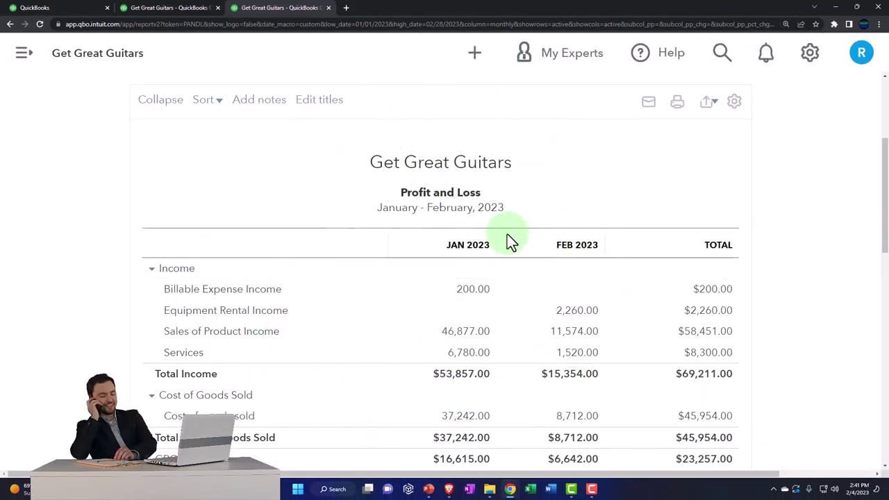
- In the Balance Sheet tab, collapse the navigation menu and set the report period to 01/01/2023 through 02/28/2023
left_click(185, 15)
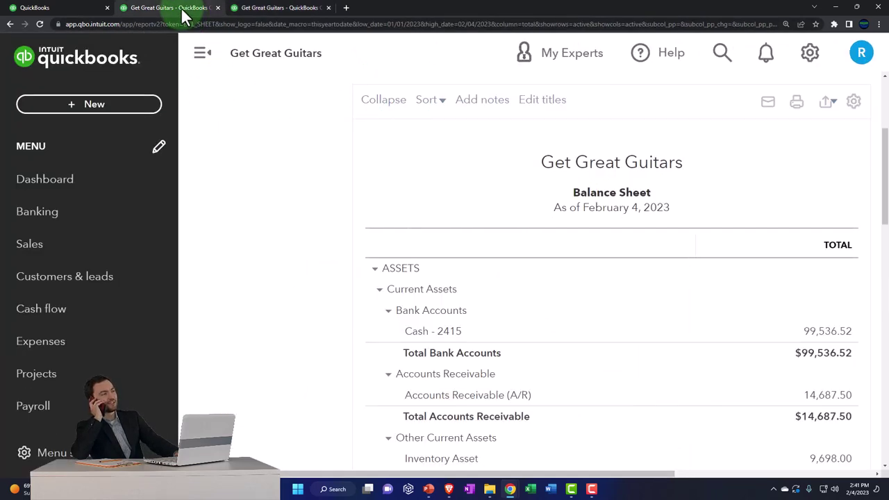
left_click(202, 53)
scroll(229, 174, "up", 3)
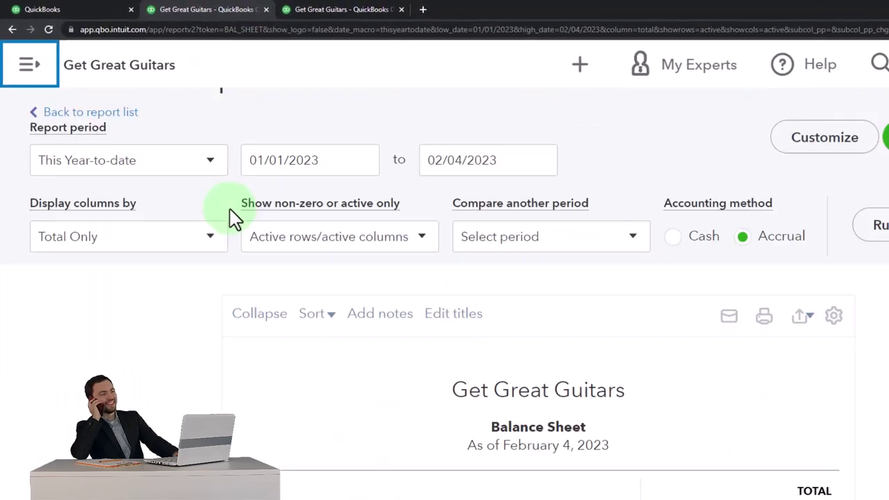
left_click(330, 206)
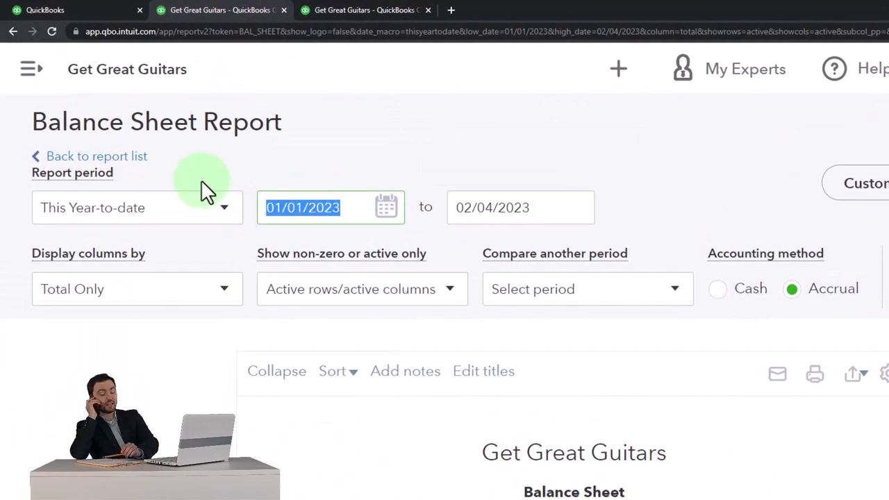
type("01012023")
key("Tab")
type("02282023")
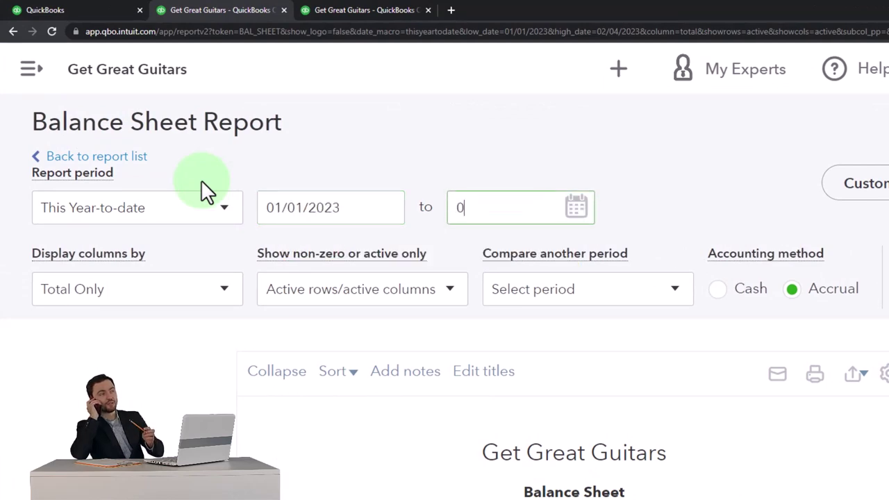
key("Tab")
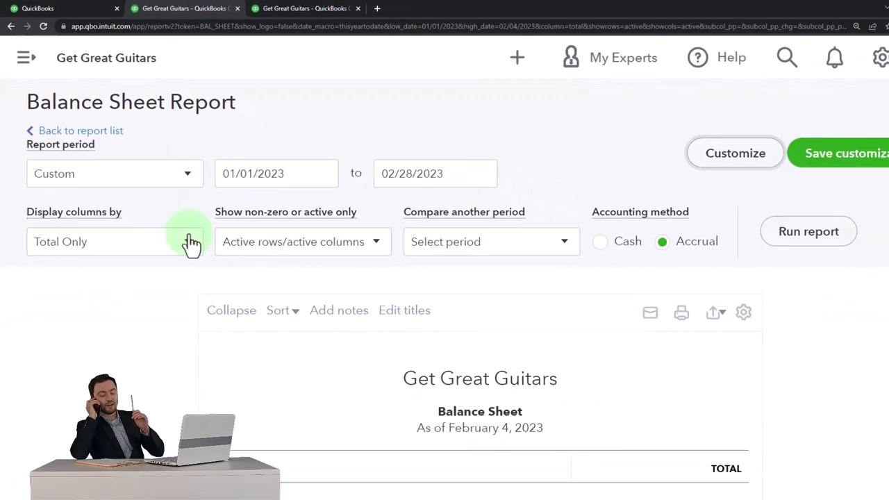
- Display the Balance Sheet columns by Months and run the report
left_click(202, 264)
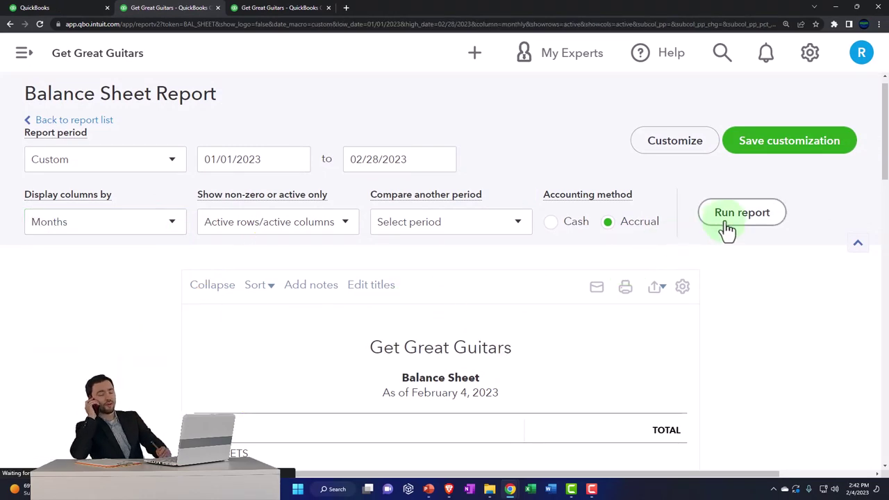
scroll(729, 257, "down", 3)
key("ctrl+plus")
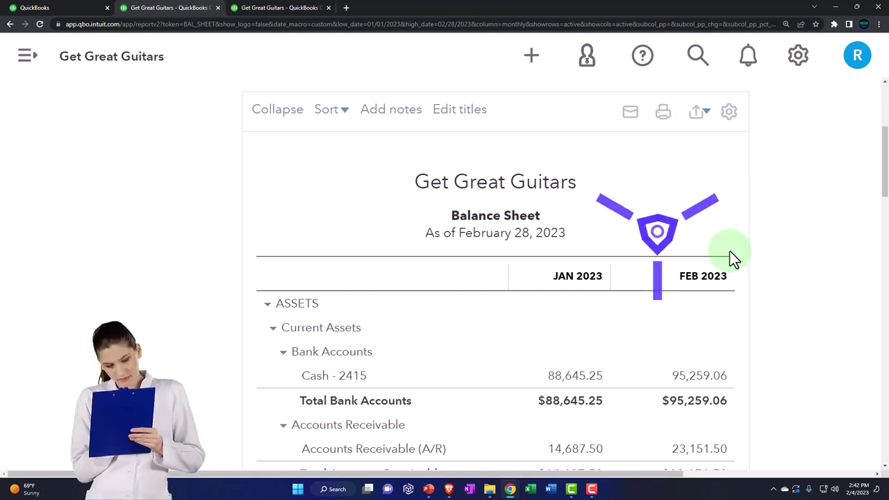
- Open the list of new transaction forms and examine the customer, vendor, employee and other categories
left_click(534, 62)
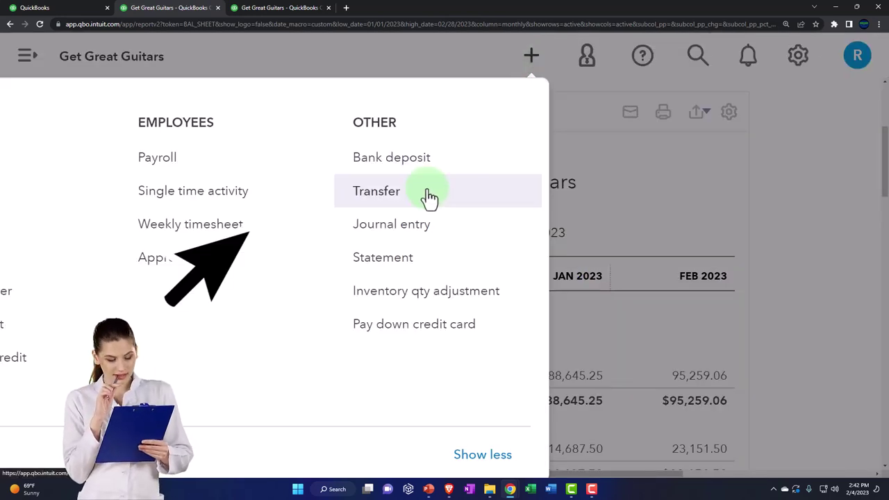
key("ctrl+minus")
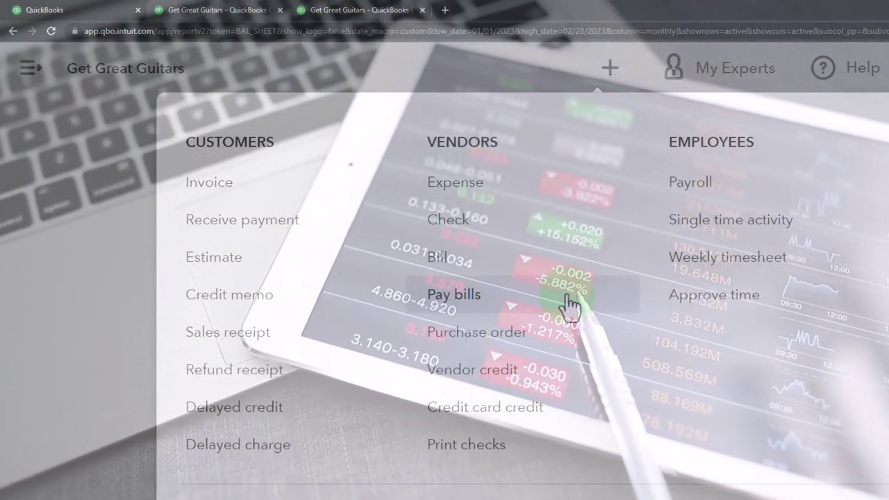
- Close the list of new transaction forms and view the monthly Profit and Loss report
left_click(567, 297)
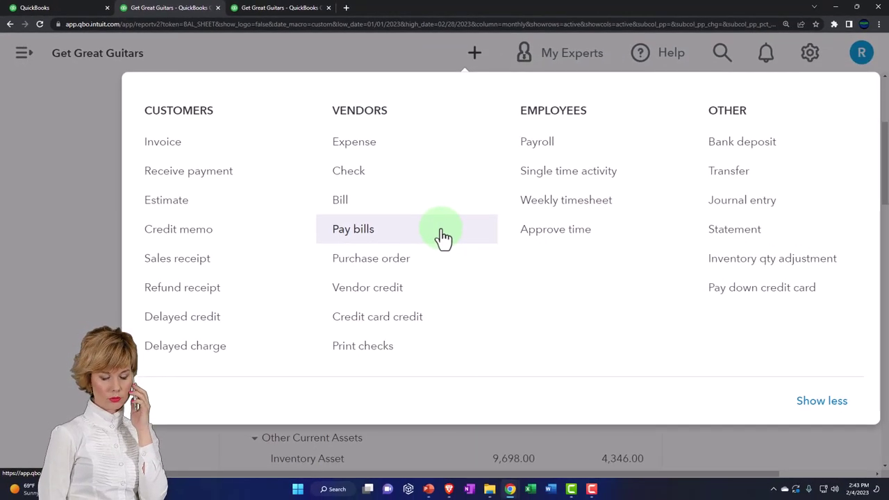
left_click(443, 237)
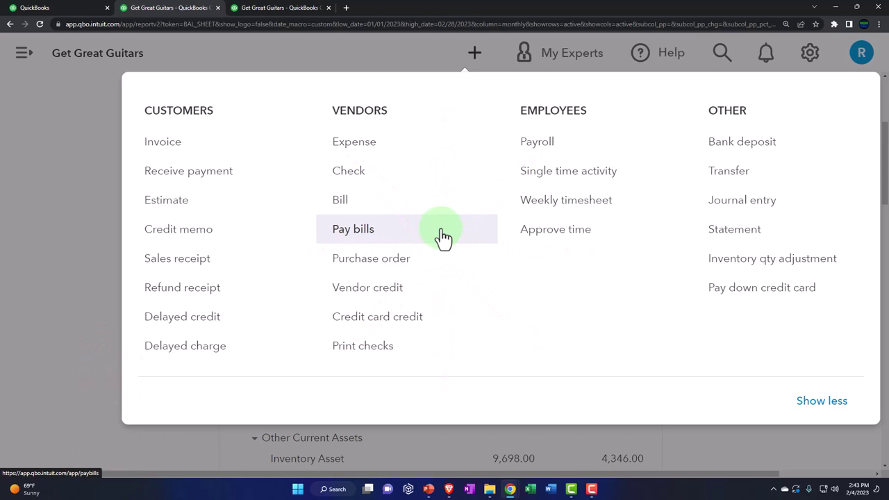
left_click(87, 231)
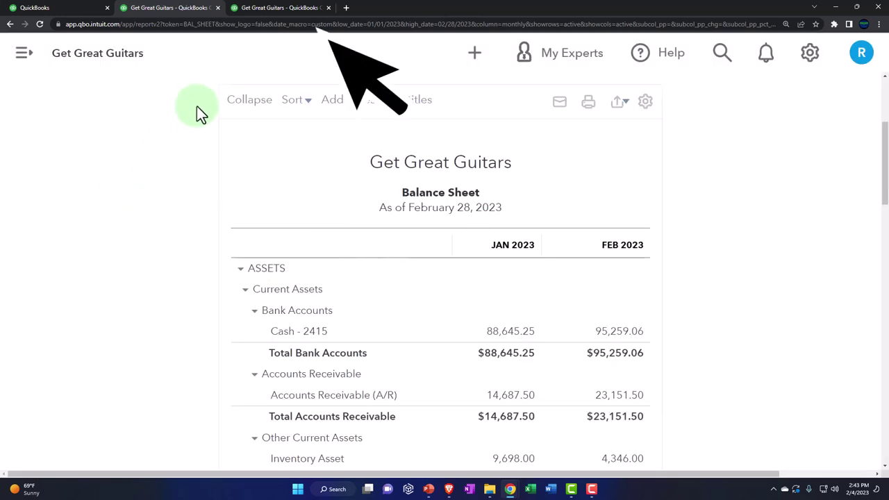
left_click(270, 14)
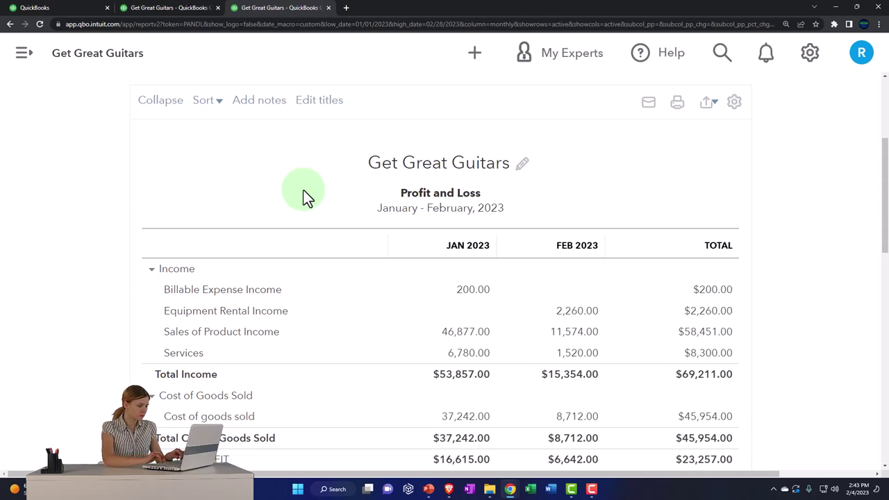
- Go to the Budgeting tool from the homepage, collapse the navigation menu and open Budget 1 for editing
left_click(71, 12)
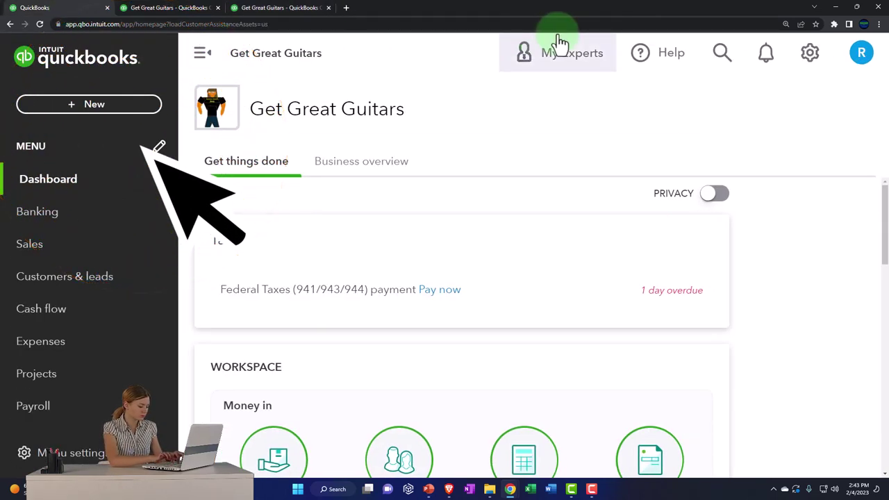
left_click(809, 59)
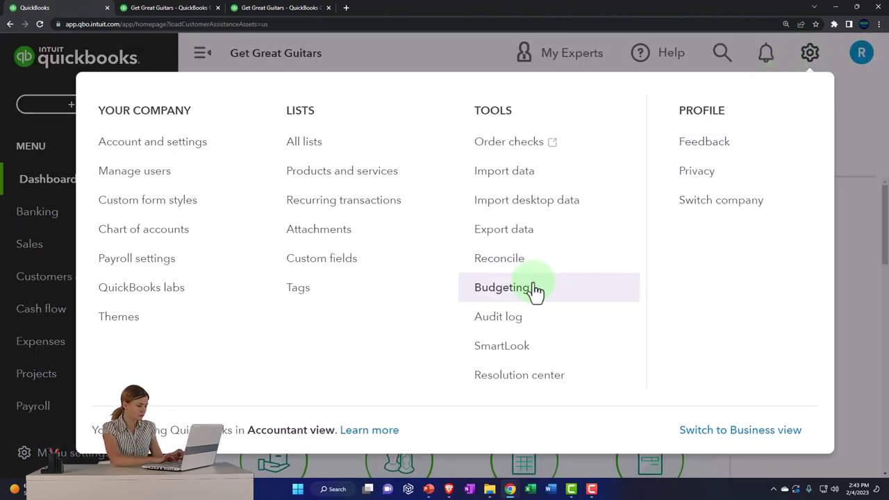
left_click(514, 292)
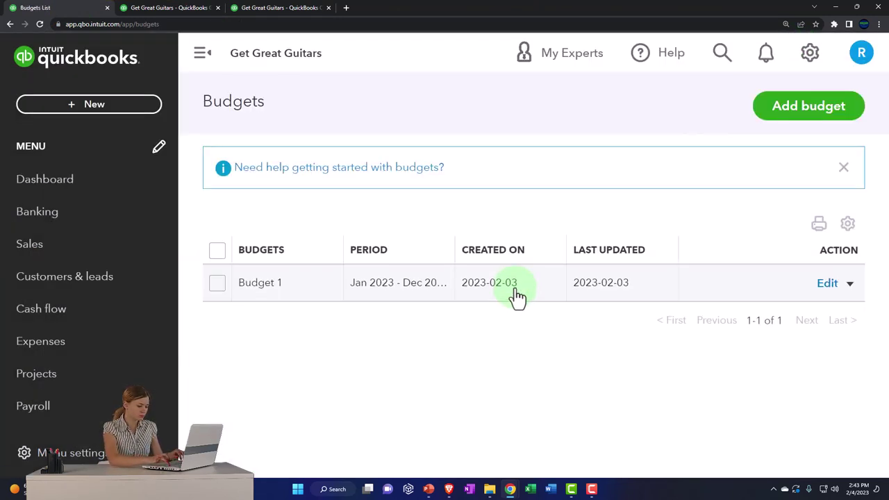
left_click(201, 56)
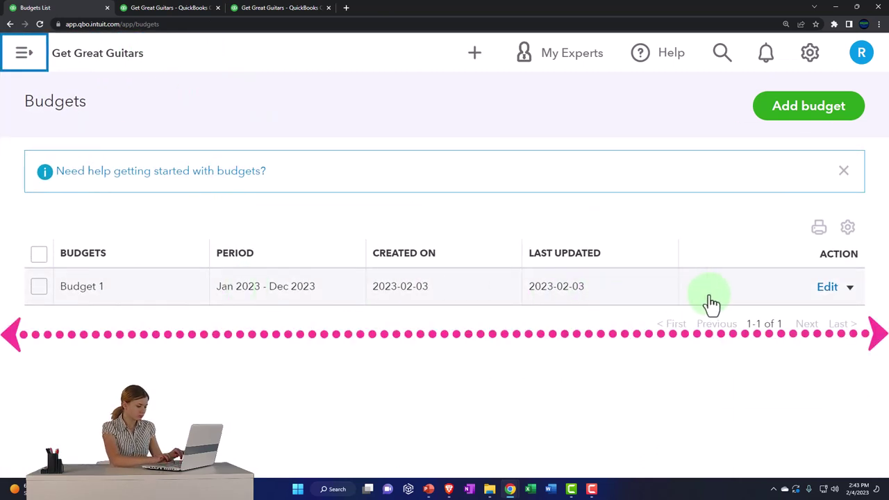
left_click(827, 289)
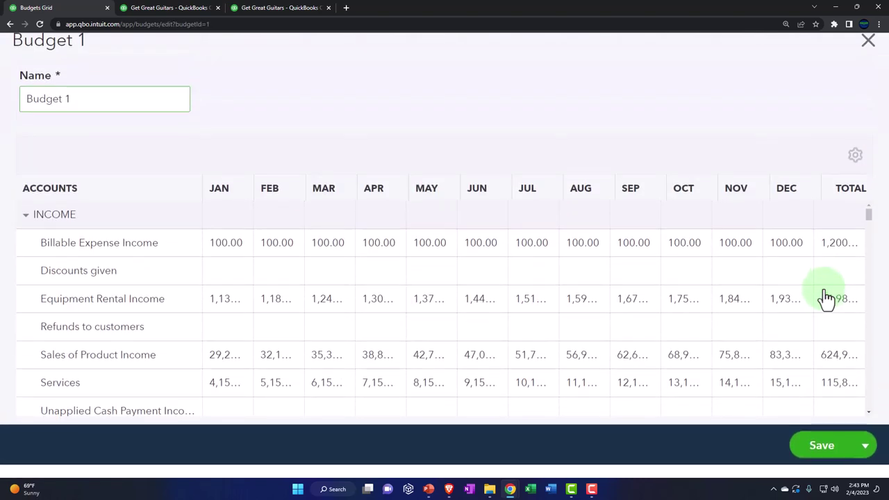
- Examine the monthly amounts in Budget 1 from the income accounts down to the vehicle expenses
scroll(531, 319, "down", 2)
scroll(532, 316, "down", 10)
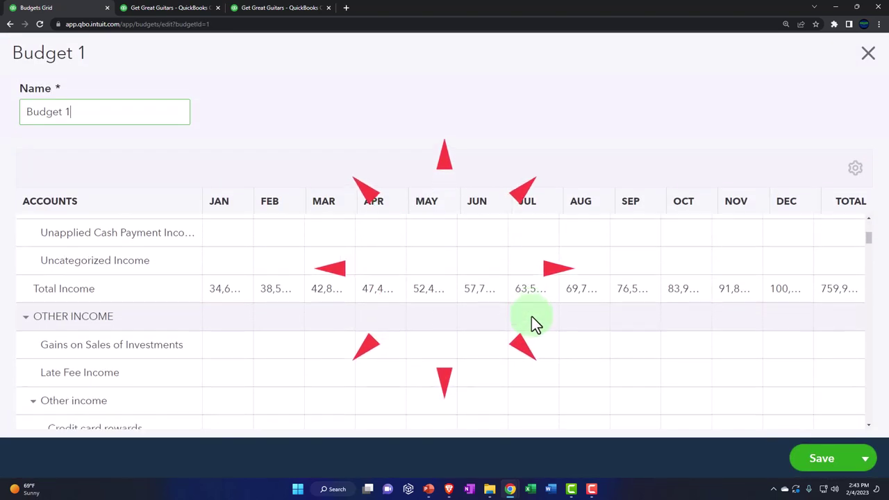
scroll(531, 316, "down", 15)
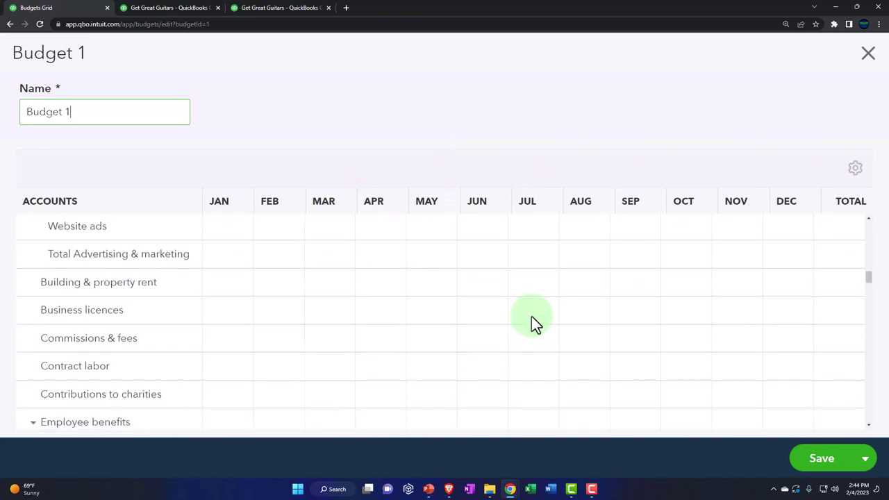
scroll(535, 323, "down", 15)
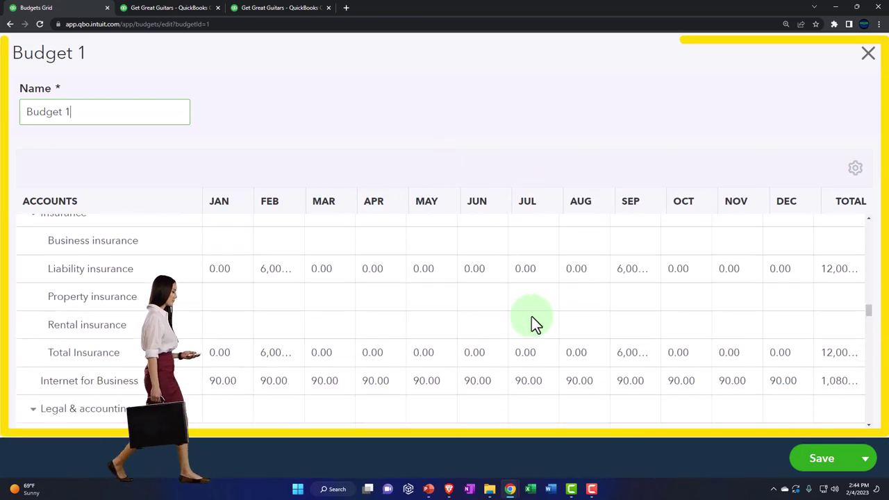
scroll(532, 323, "down", 20)
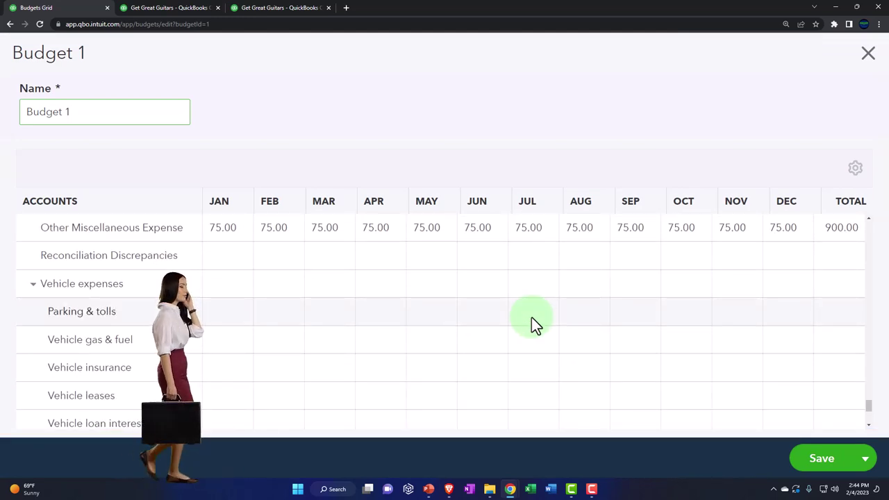
- Compare the annual net income in the Excel workbook Budget 2023 with the total net income of Budget 1 in QuickBooks
key("alt+Tab")
left_click(677, 363)
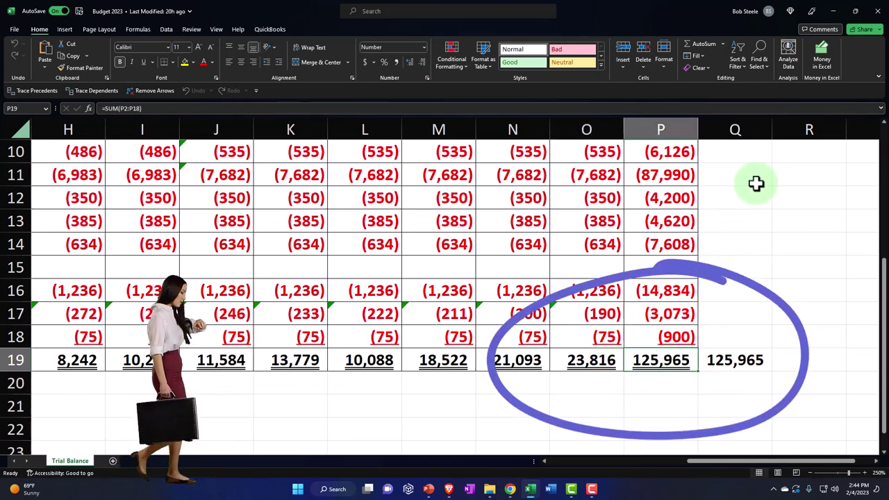
left_click(834, 12)
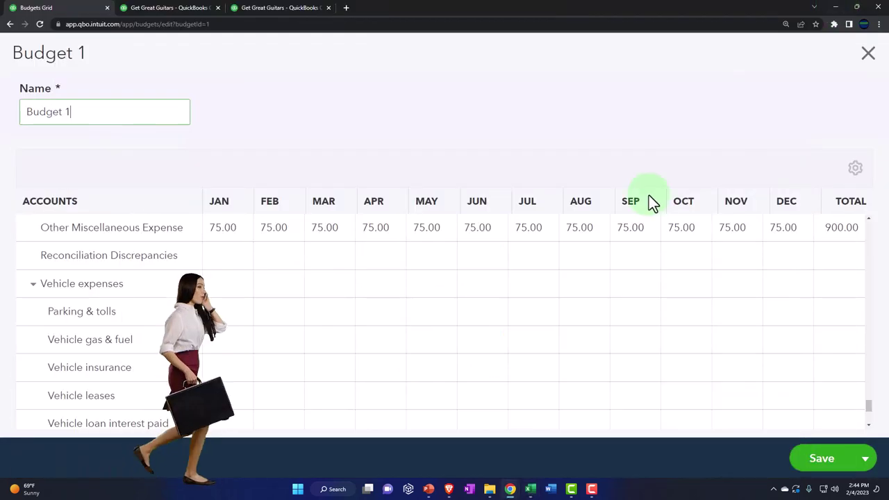
scroll(503, 337, "down", 5)
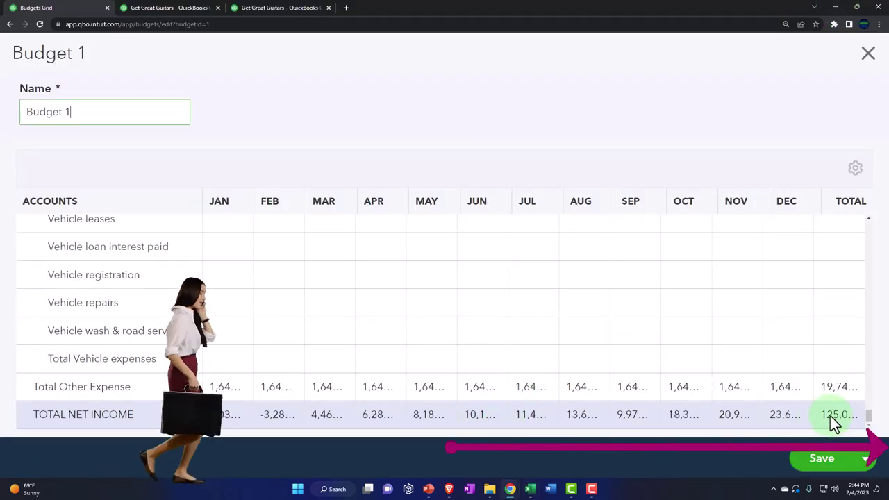
key("ctrl+minus")
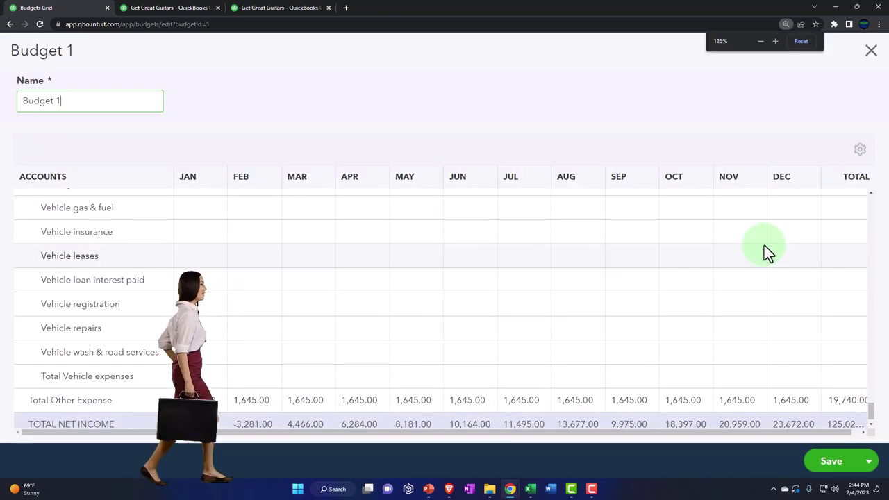
key("ctrl+minus")
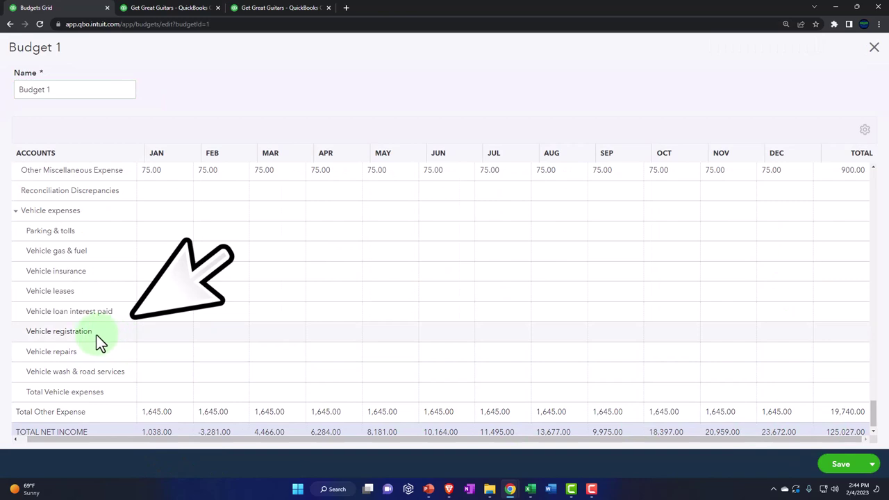
- Review Budget 1's other expense, utilities and telephone amounts, working upward from the net income row
scroll(96, 335, "up", 3)
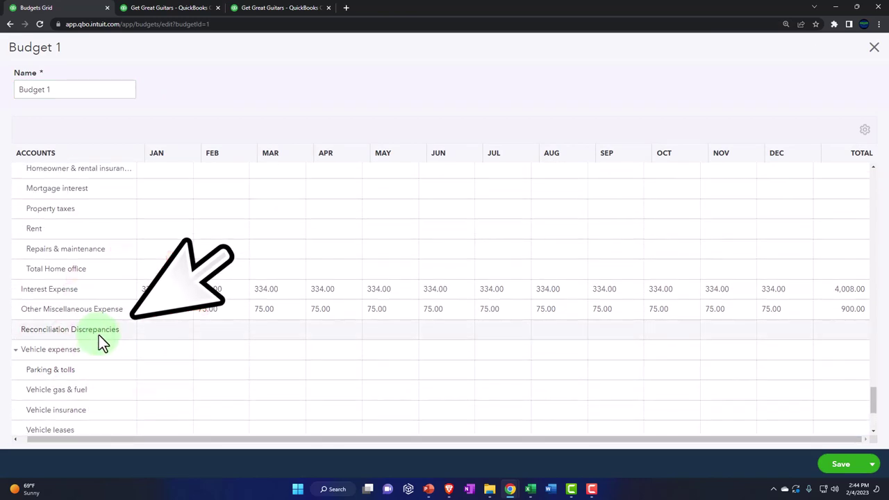
scroll(99, 335, "up", 5)
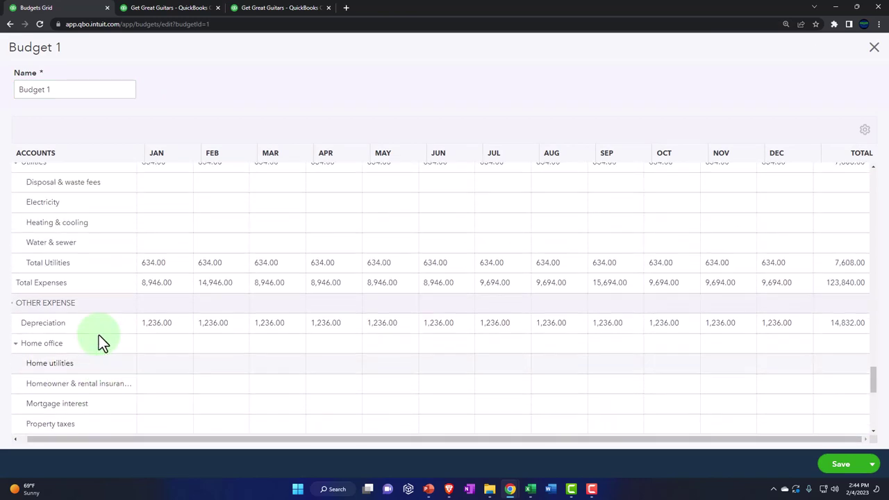
scroll(99, 335, "up", 3)
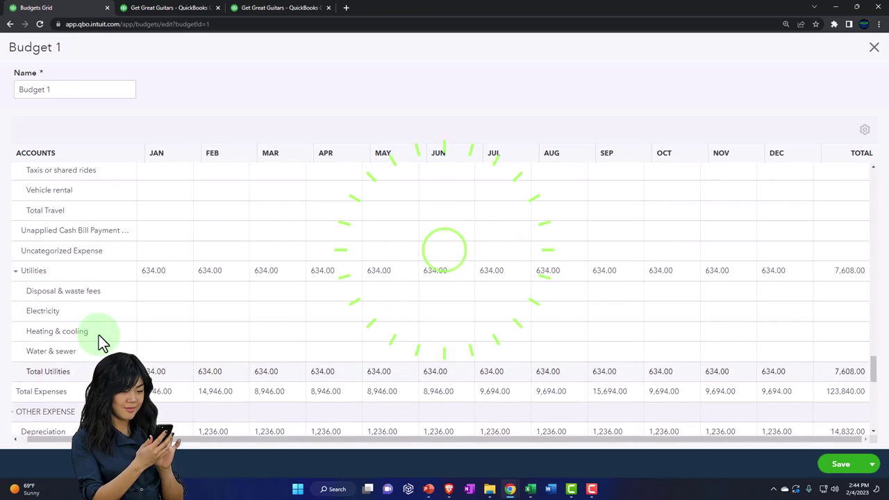
scroll(98, 335, "up", 3)
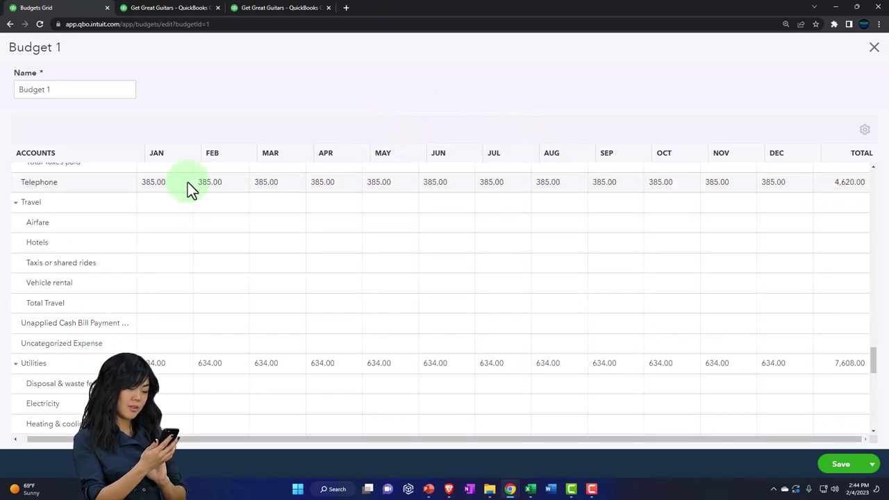
- Duplicate the browser tab of the Profit and Loss report and open the Reports page in the copy
left_click(283, 10)
right_click(287, 10)
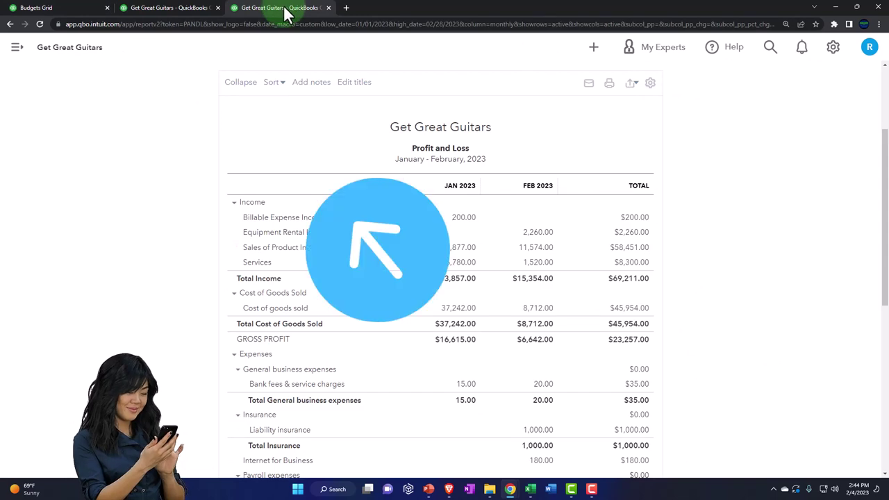
left_click(309, 73)
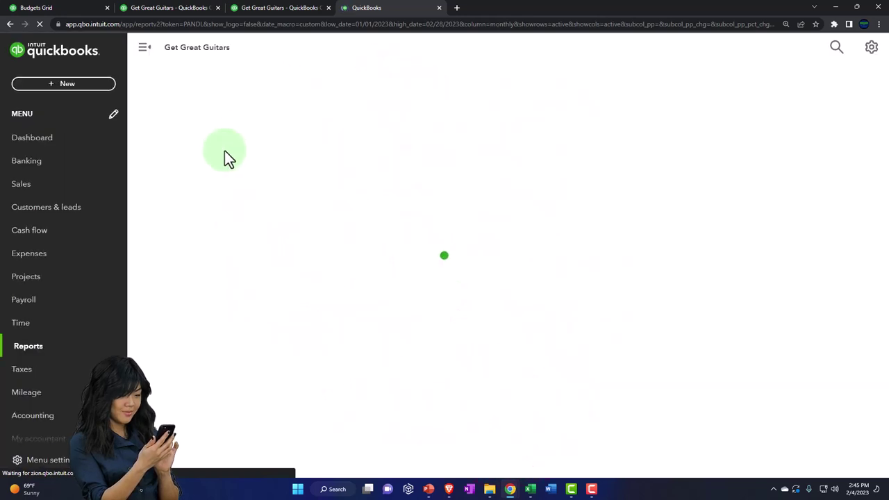
left_click(28, 351)
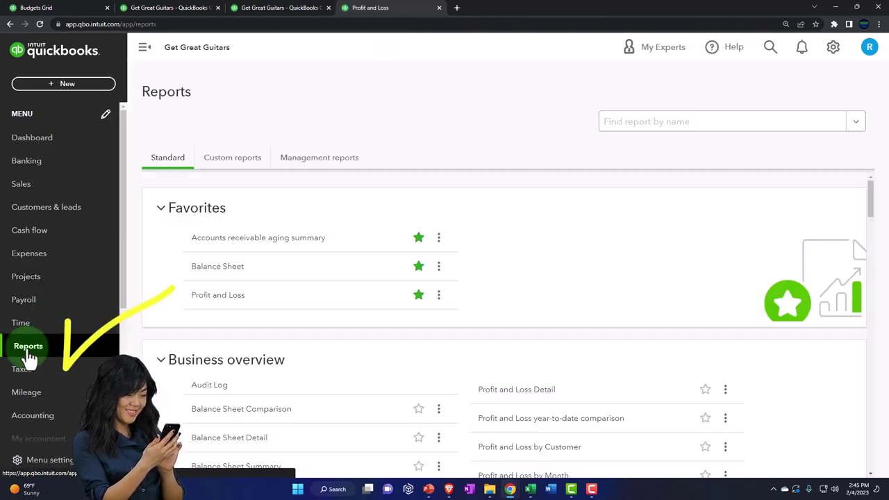
- Search the reports for "bu" and open the Budget Overview report
left_click(629, 207)
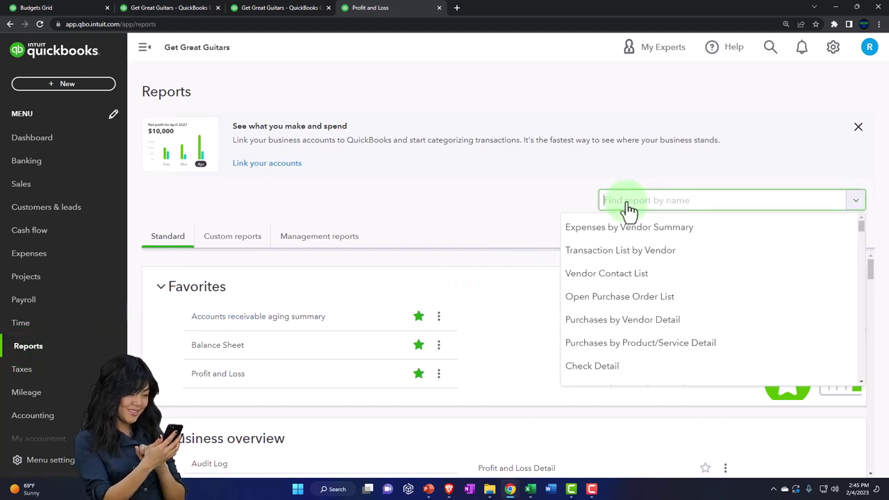
type("bu")
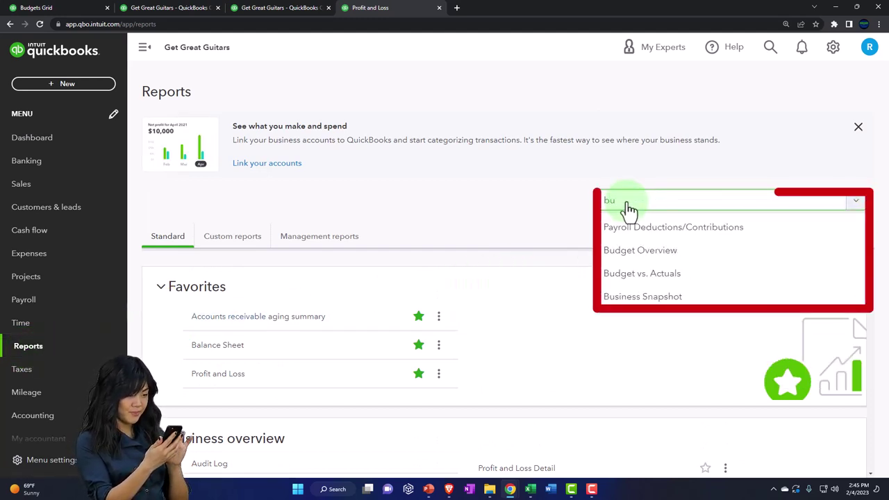
key("Down")
key("Down")
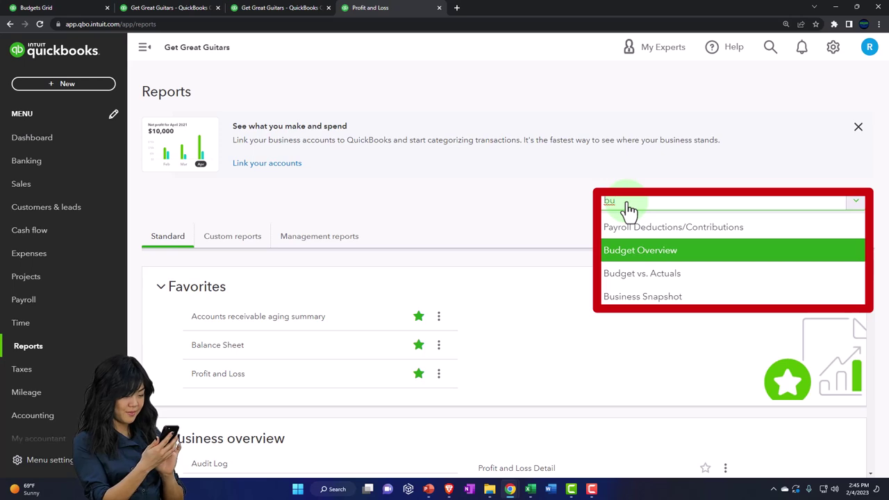
key("Down")
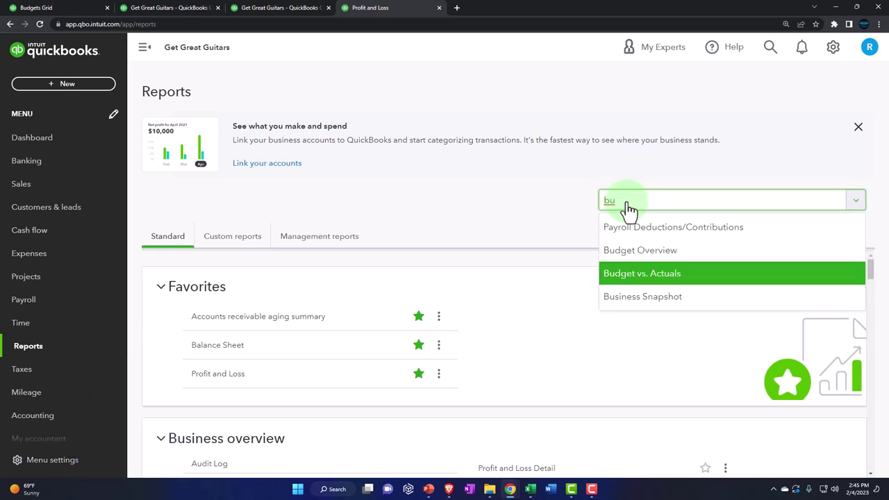
key("Up")
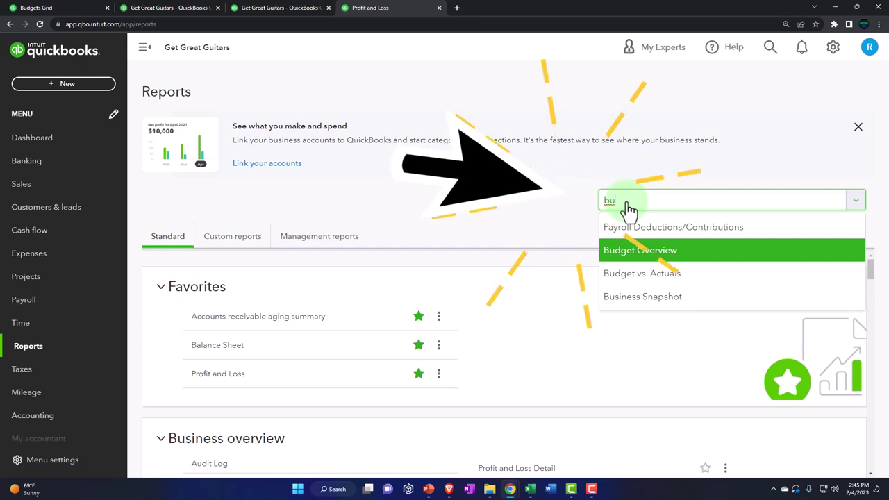
key("Return")
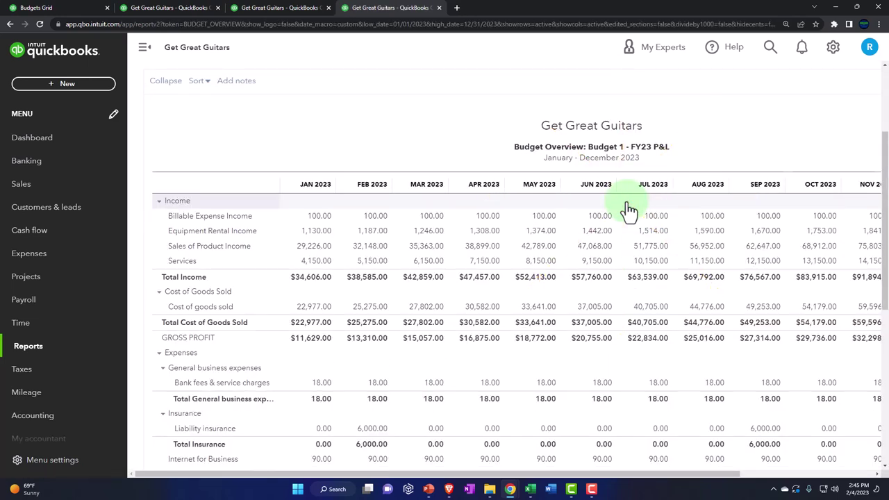
- Switch to the Excel workbook Budget 2023 and examine the monthly net income in row 19 from the annual total back to D19
left_click(530, 489)
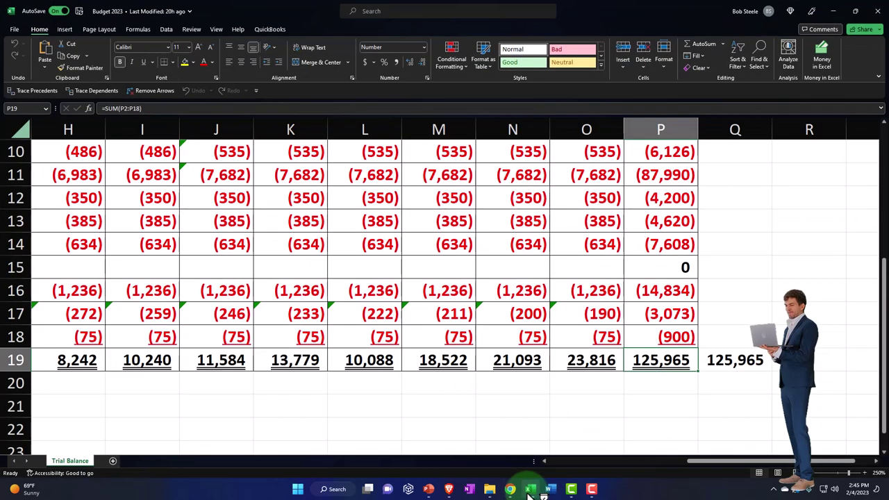
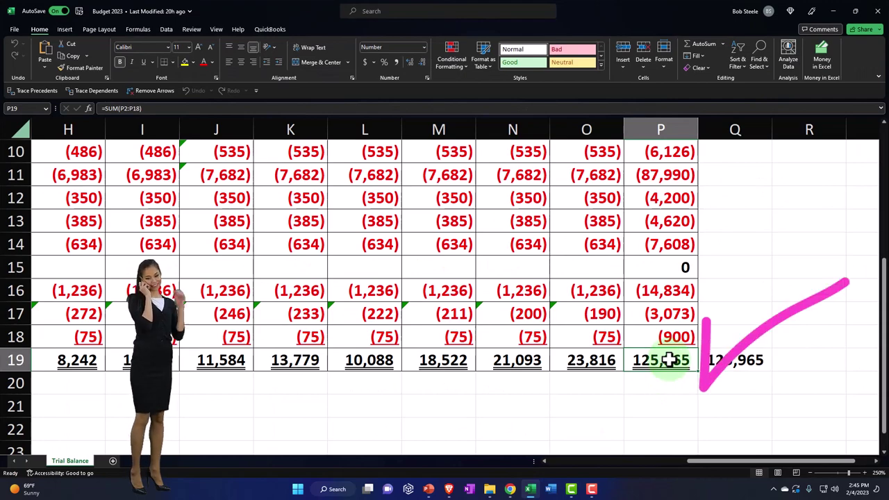
key("Left")
key("Left")
key("Left")
key("Left")
key("Left")
key("Left")
key("Left")
key("Left")
key("Left")
key("Left")
key("Left")
key("Left")
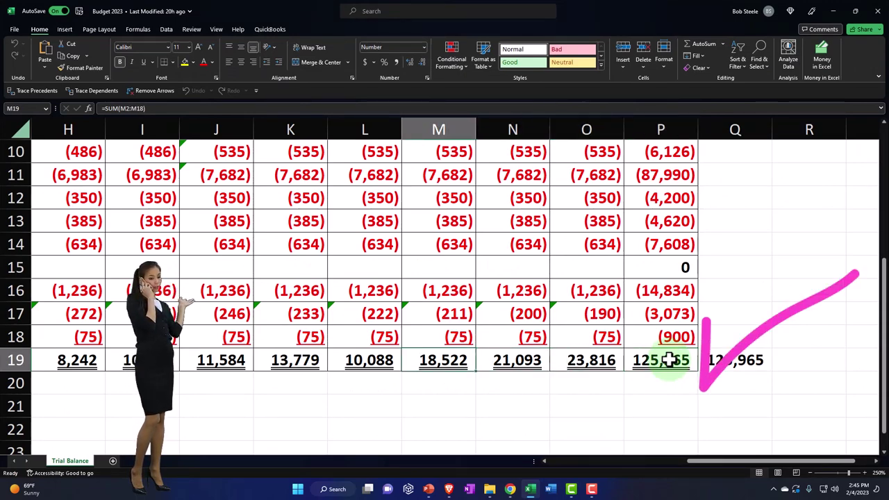
scroll(669, 360, "left", 5)
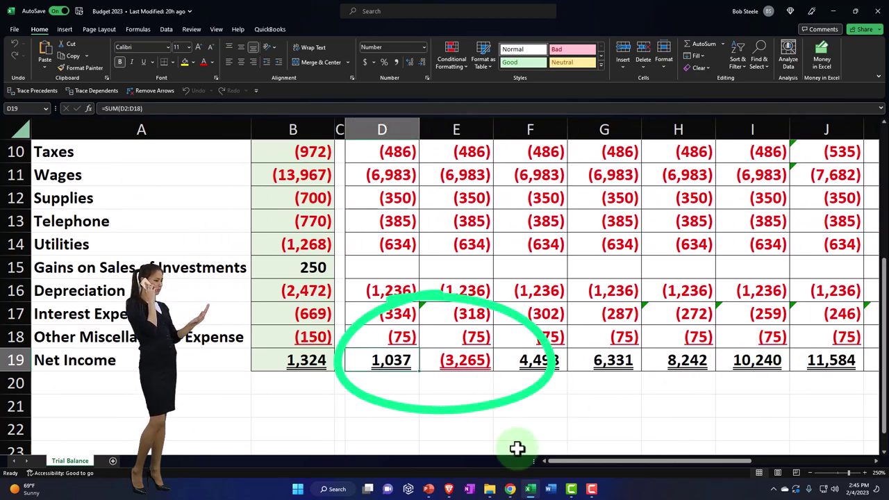
- Switch to the Budget Overview report in the browser and review the monthly net income and the income rows
left_click(510, 489)
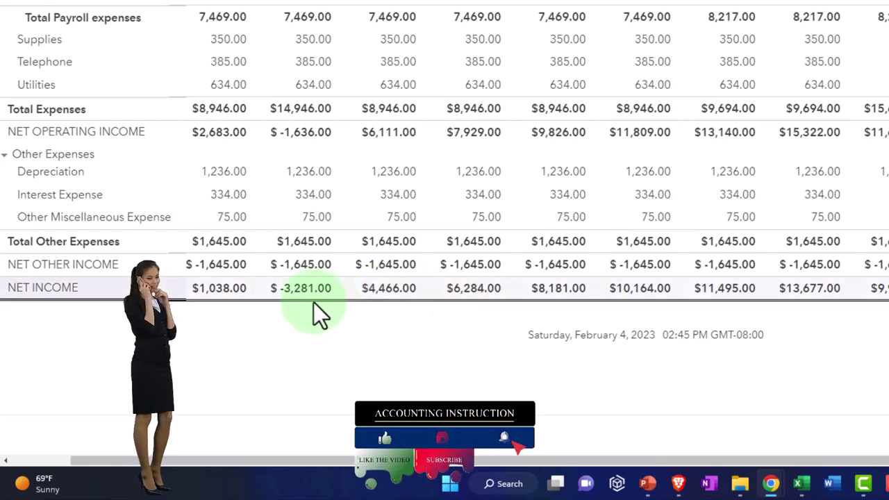
scroll(313, 302, "up", 5)
scroll(313, 302, "up", 8)
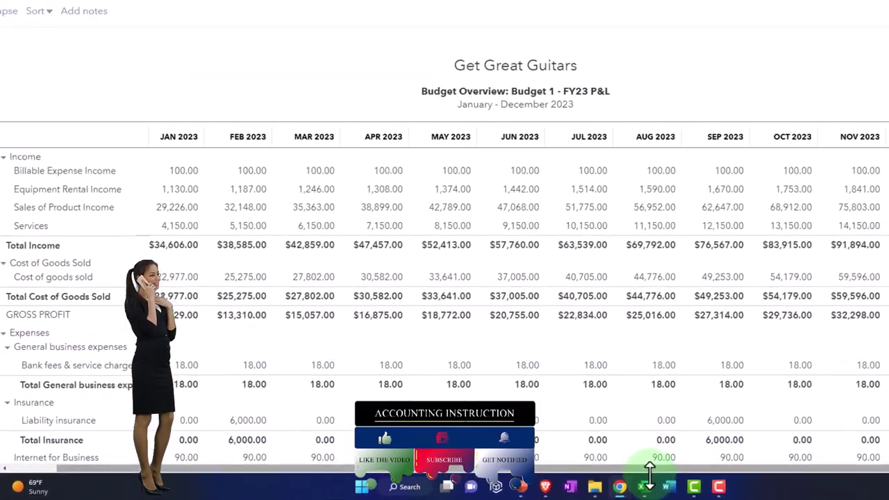
- In the Excel budget, select the January income amounts D2:D5 and compare their sum with January's total income in the Budget Overview report
left_click(653, 484)
scroll(282, 360, "up", 3)
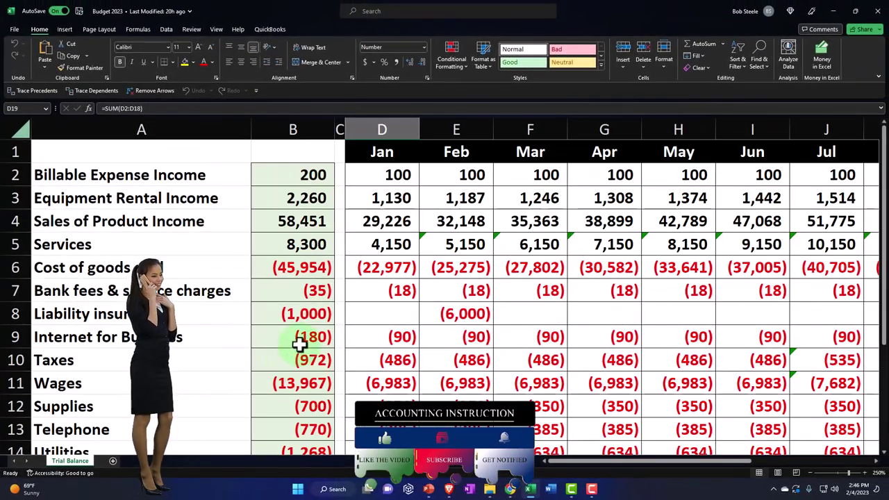
left_click_drag(378, 173, 380, 244)
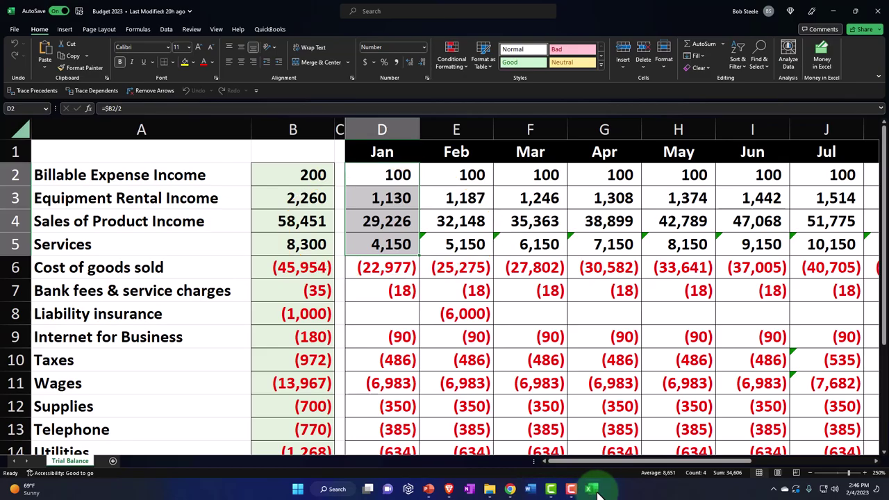
left_click(571, 489)
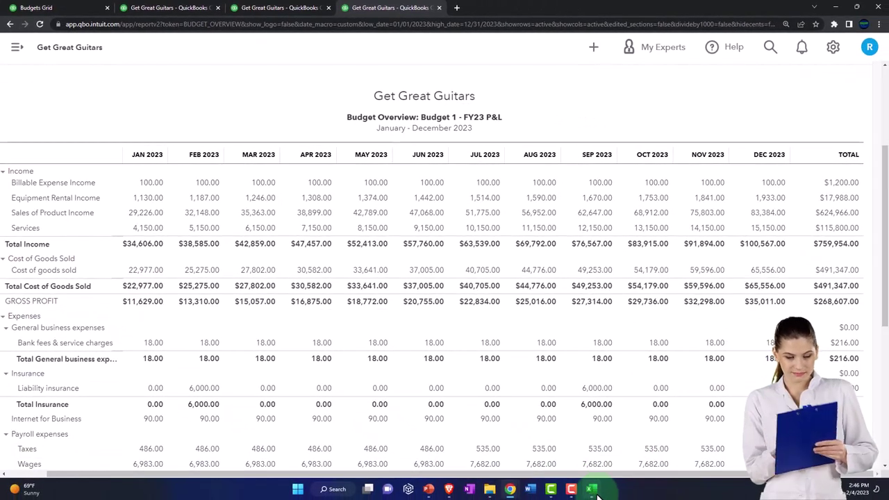
- In Excel, check January's cost of goods sold, select expenses D7:D16 and compare them with the report's January expense rows and totals
left_click(591, 489)
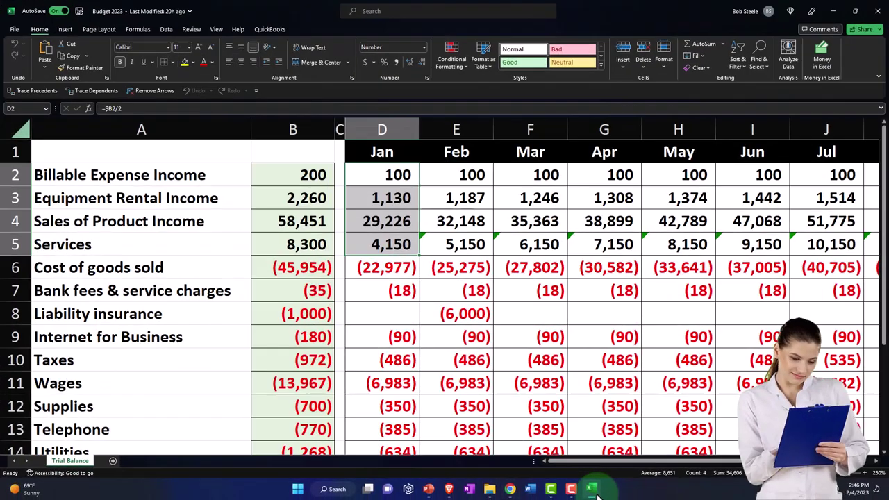
left_click(387, 213)
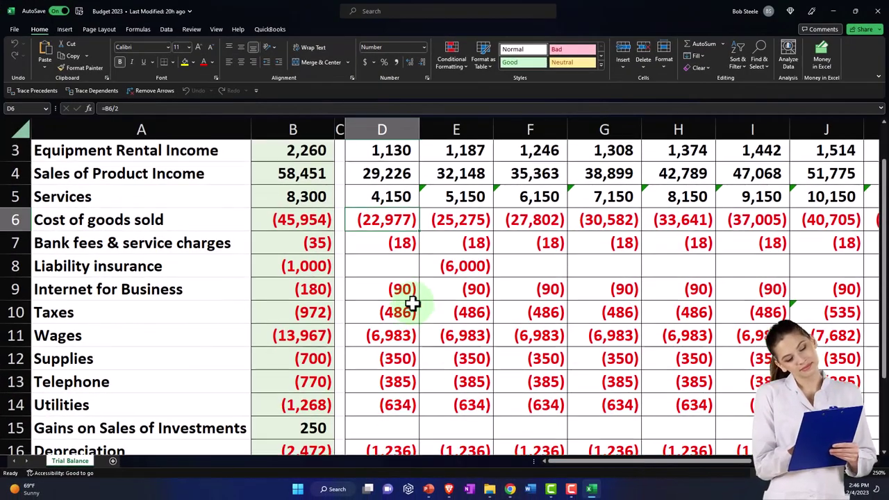
scroll(413, 303, "down", 1)
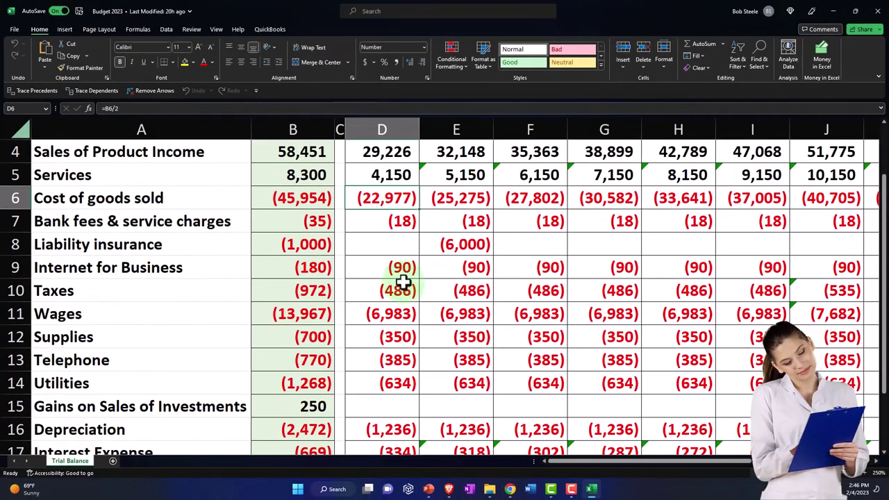
left_click_drag(383, 221, 364, 344)
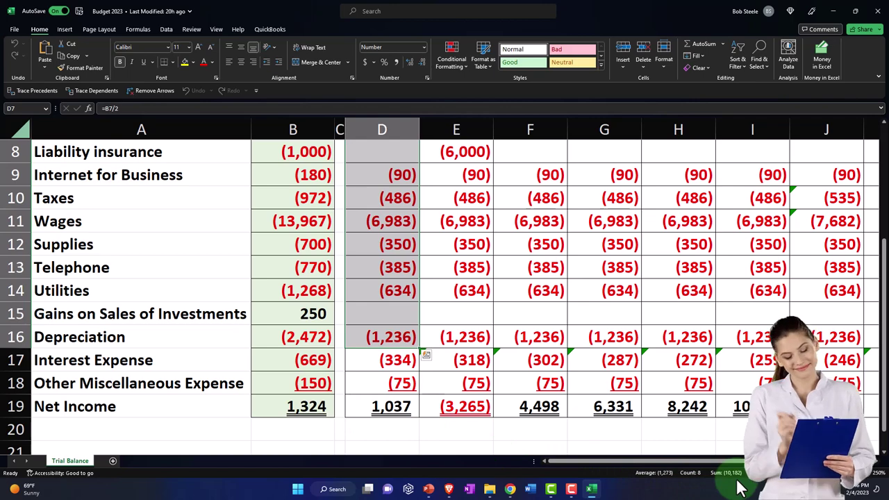
left_click(593, 489)
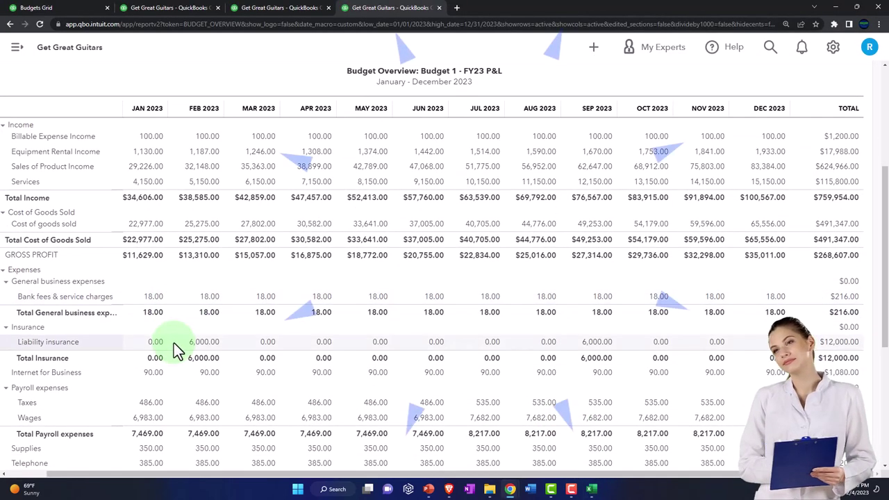
scroll(173, 343, "down", 4)
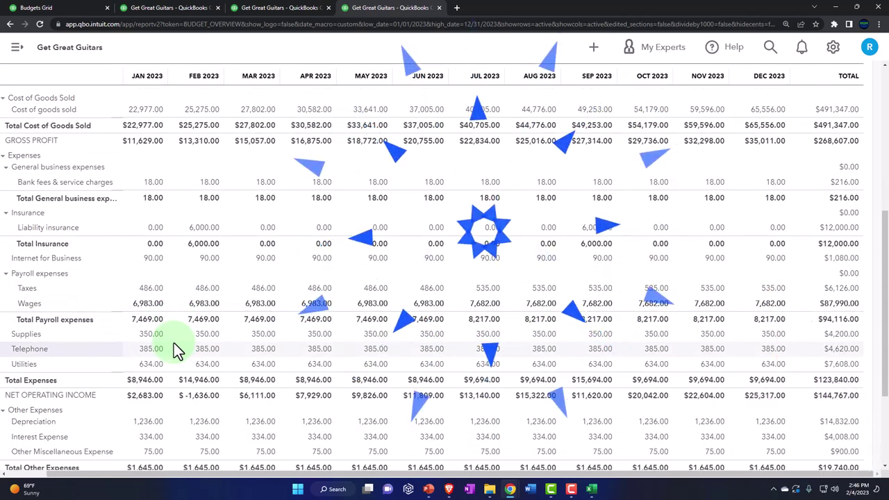
scroll(174, 343, "down", 2)
scroll(174, 343, "down", 2)
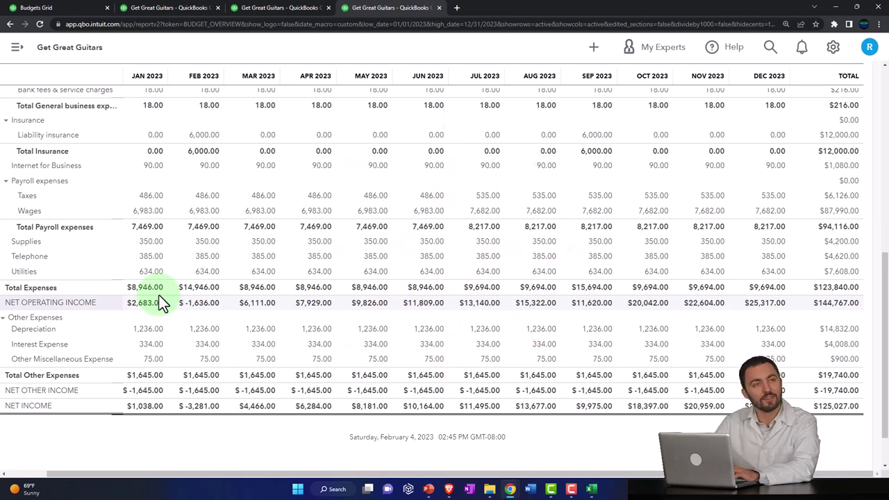
- Return to the Excel budget and examine the monthly Interest Expense formulas in row 17 from D17 to H17
left_click(592, 490)
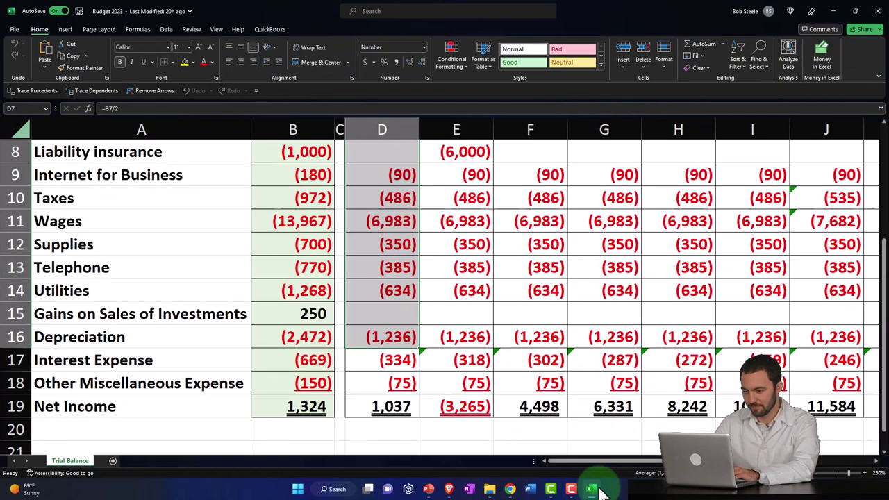
left_click(357, 361)
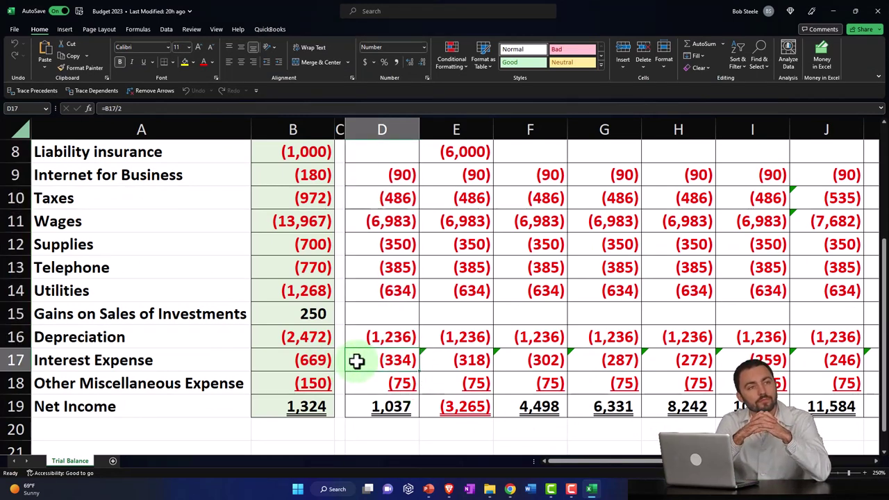
key("Right")
key("Right")
key("Right")
key("Right")
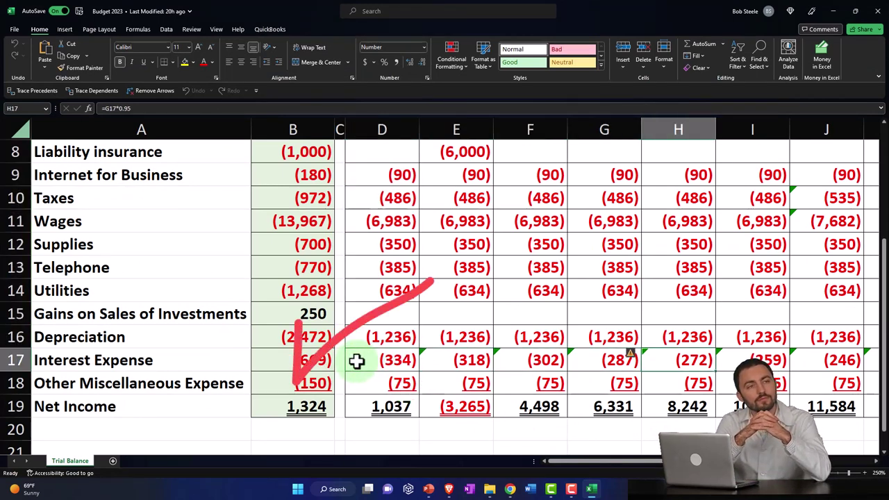
left_click(356, 361)
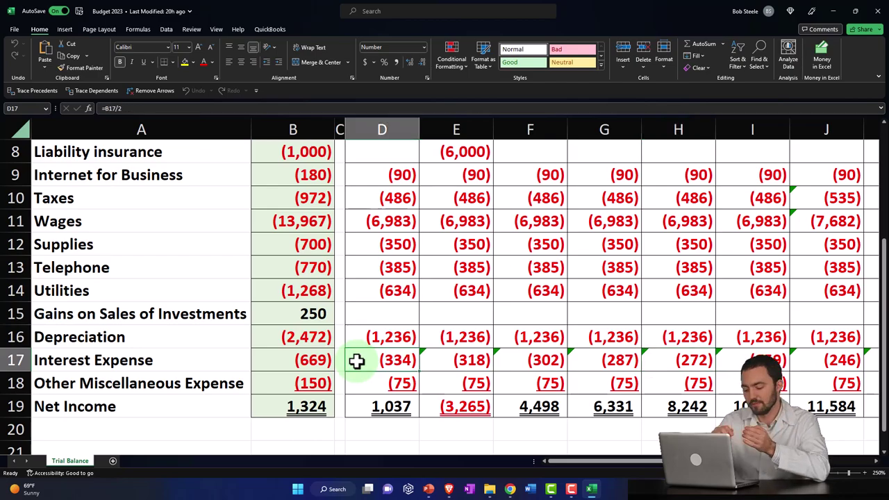
- In QuickBooks, set Budget 1's February–December Interest Expense to 318, 302, 287, 272, 259, 246, 233, 222, 211, 200 and 190, and save the budget
left_click(591, 490)
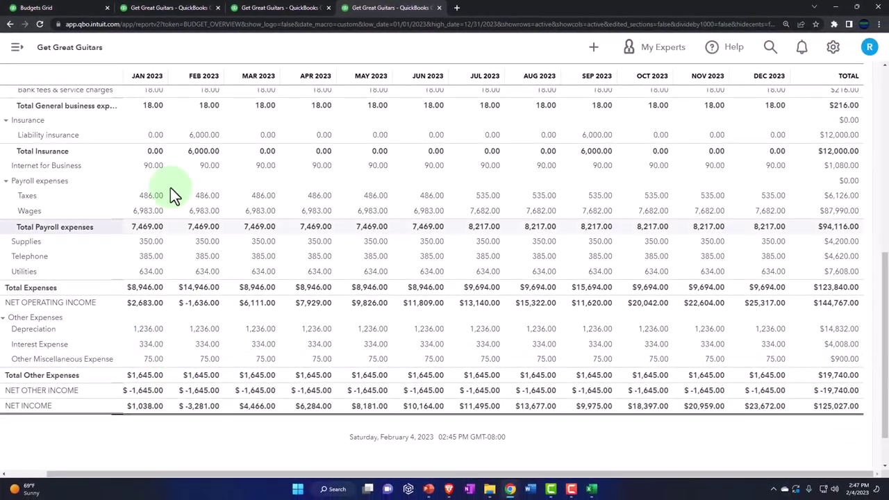
left_click(77, 10)
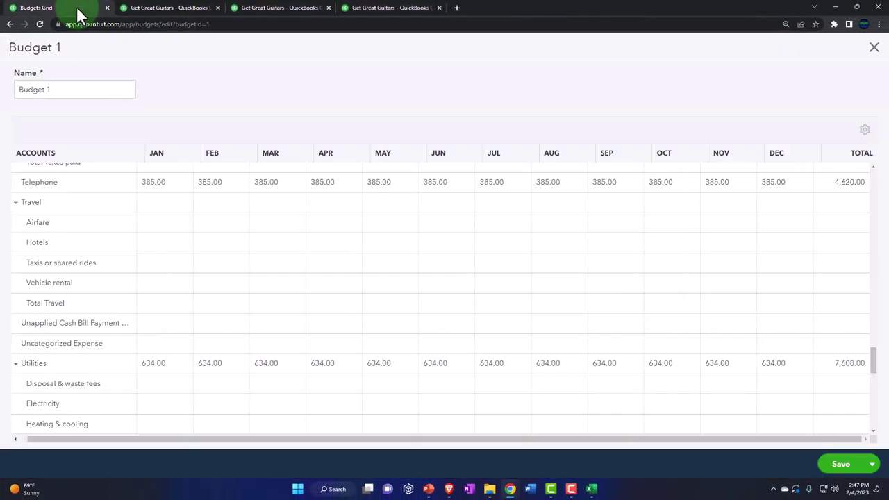
scroll(81, 327, "down", 10)
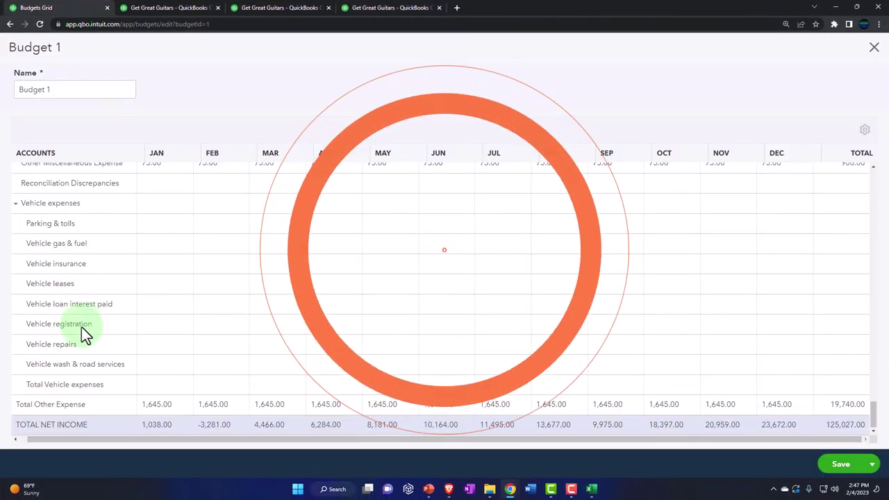
left_click(872, 464)
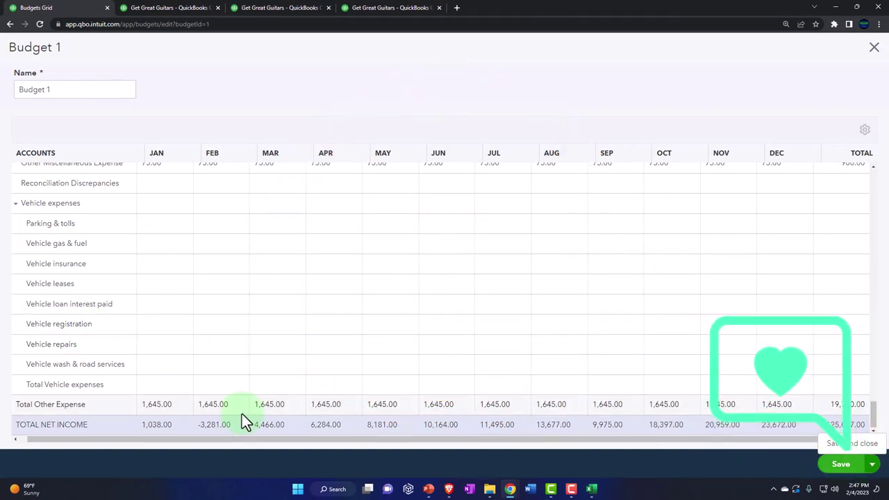
left_click(135, 383)
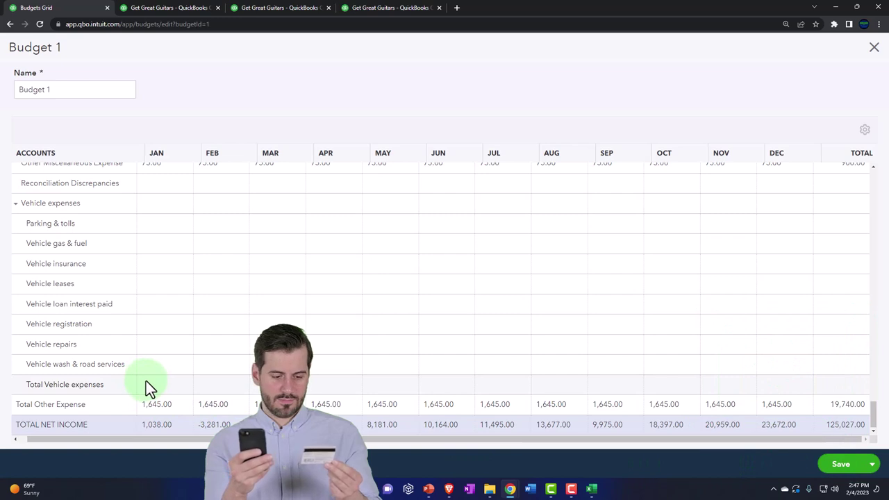
scroll(146, 380, "up", 2)
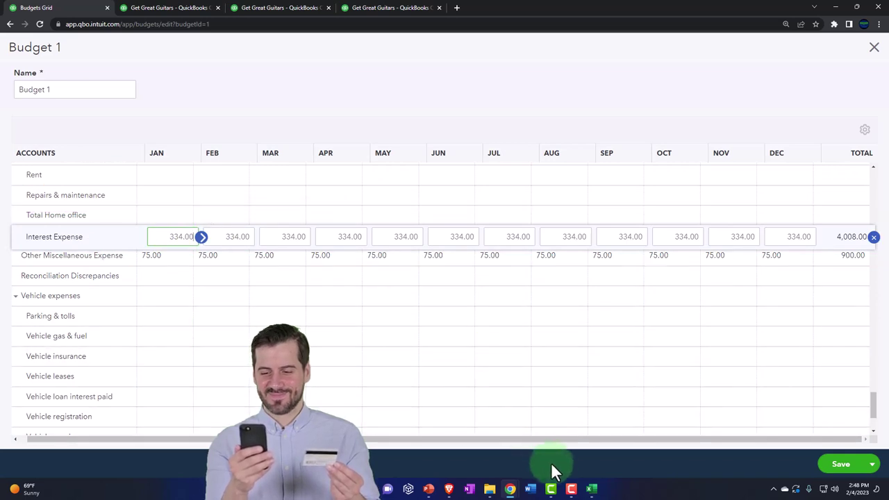
left_click(592, 490)
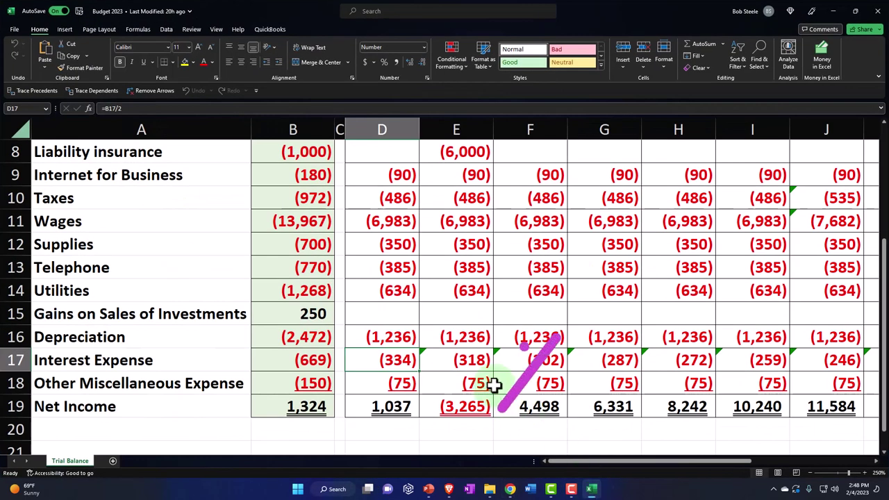
key("alt+Tab")
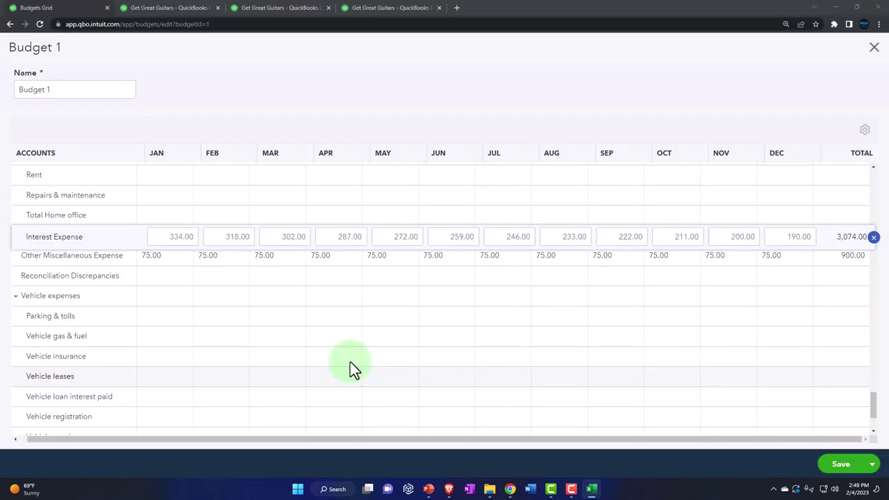
left_click(449, 279)
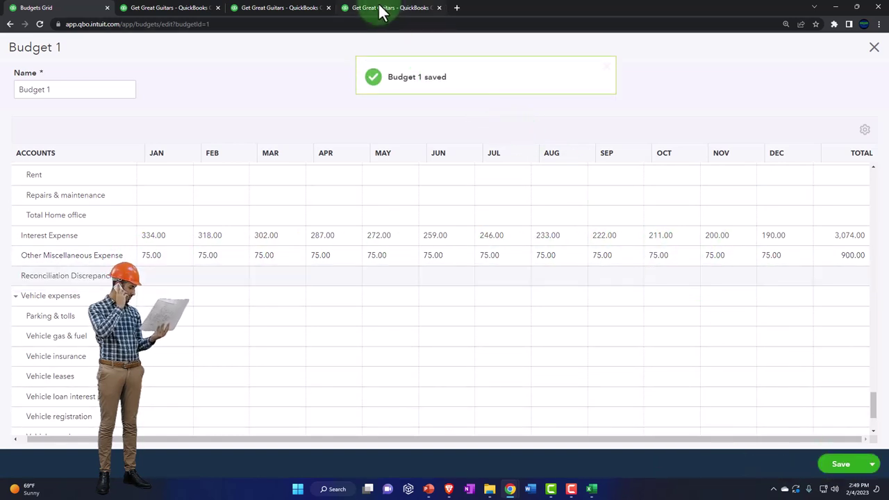
- Rerun the Budget Overview report with the saved budget and check its monthly interest expense and net income
left_click(379, 9)
scroll(370, 152, "up", 15)
left_click(306, 177)
scroll(309, 231, "down", 10)
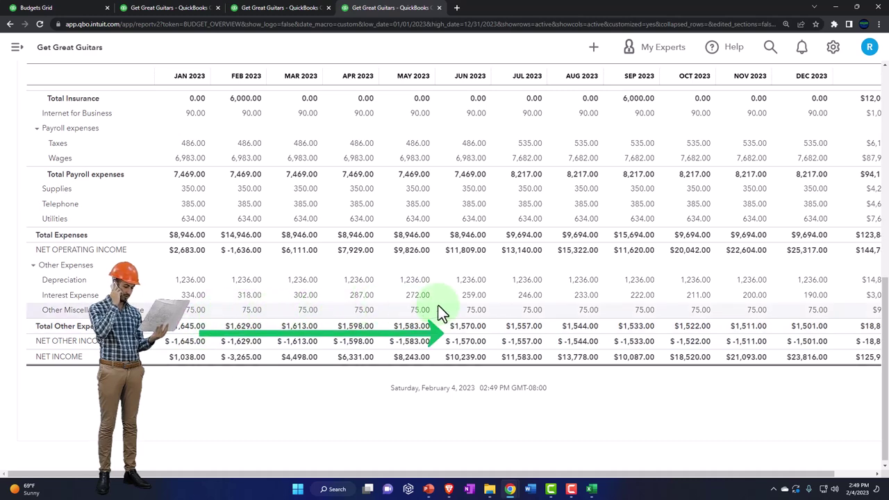
- Compare the annual net income in cell P19 of the Excel budget with the total net income in the Budget Overview report
key("alt+Tab")
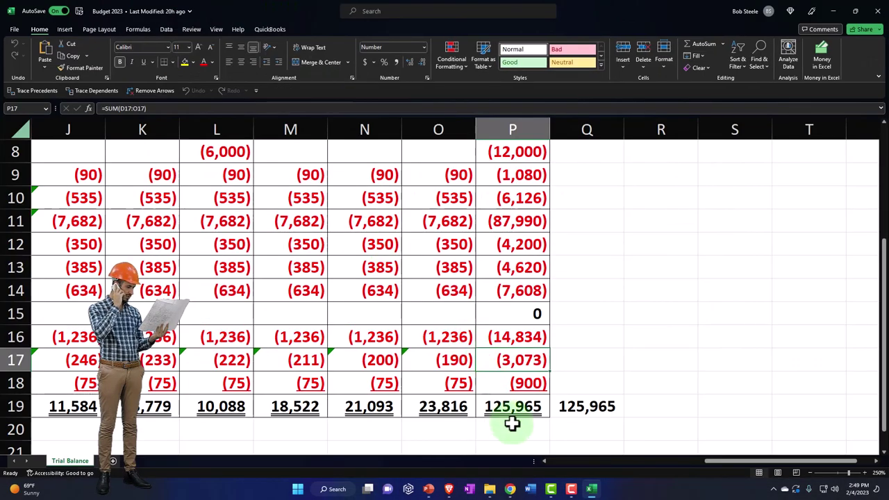
left_click(512, 410)
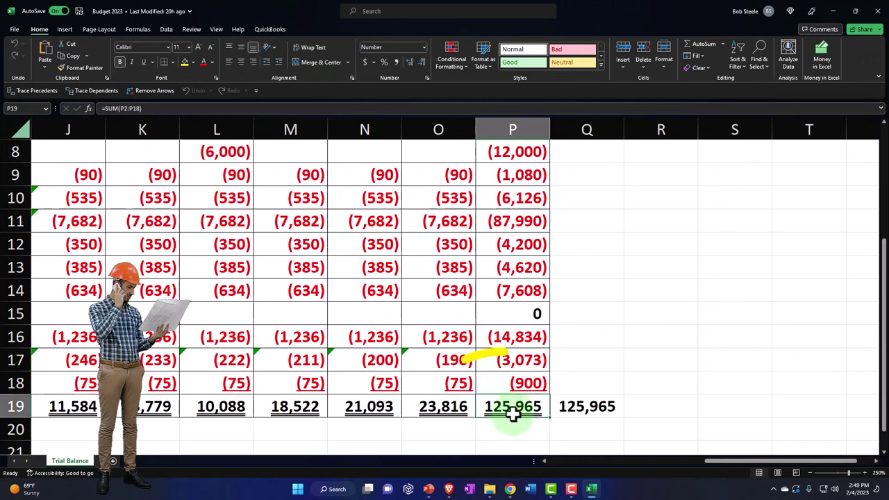
left_click(592, 490)
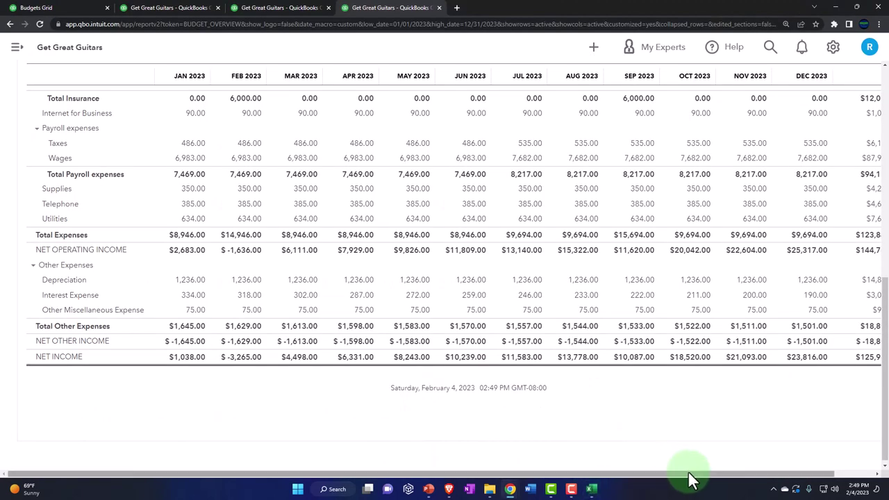
left_click_drag(689, 478, 735, 479)
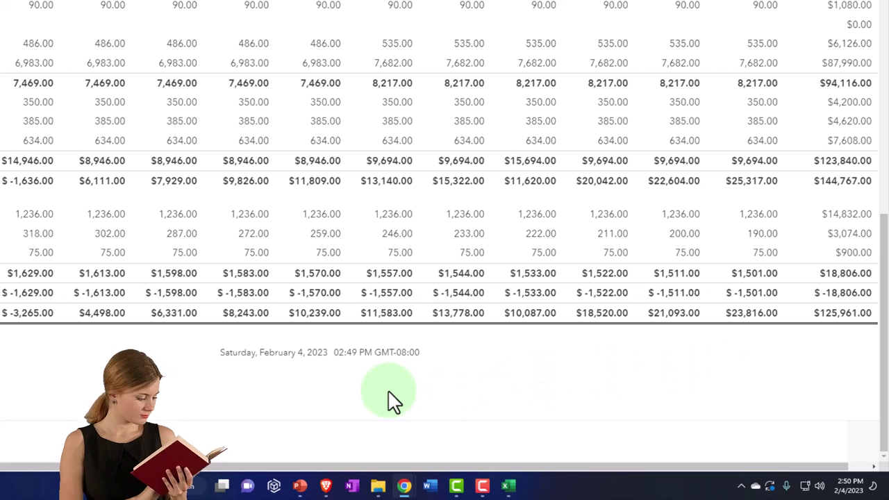
- Review the updated Budget Overview report from the net income row up to its header and report period settings
left_click_drag(257, 467, 202, 483)
left_click(443, 179)
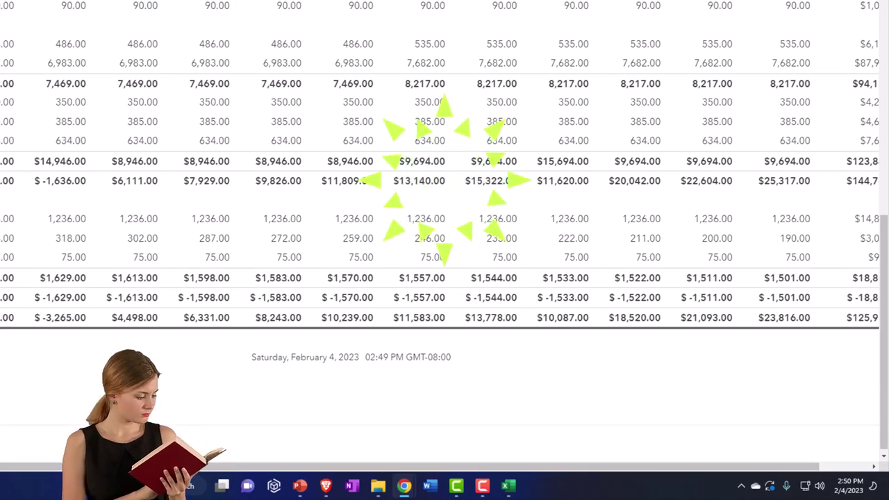
scroll(443, 180, "up", 1)
scroll(89, 403, "up", 5)
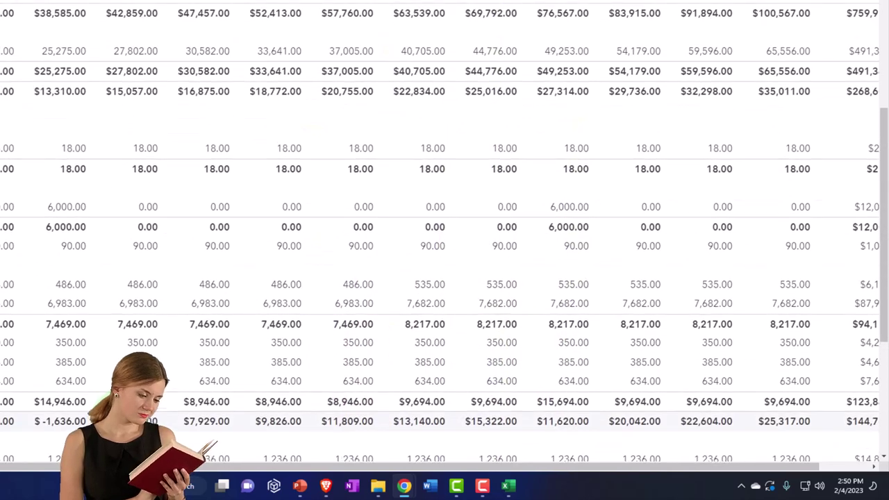
scroll(89, 403, "up", 1)
scroll(88, 397, "up", 1)
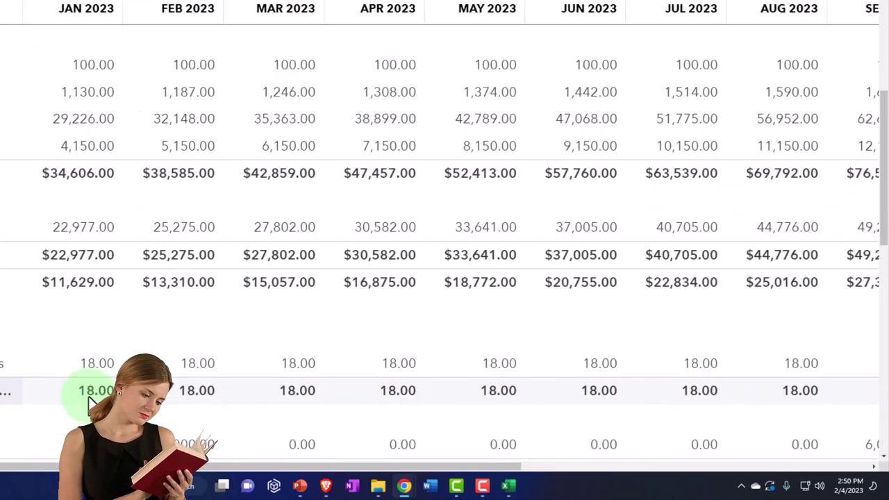
scroll(90, 397, "up", 4)
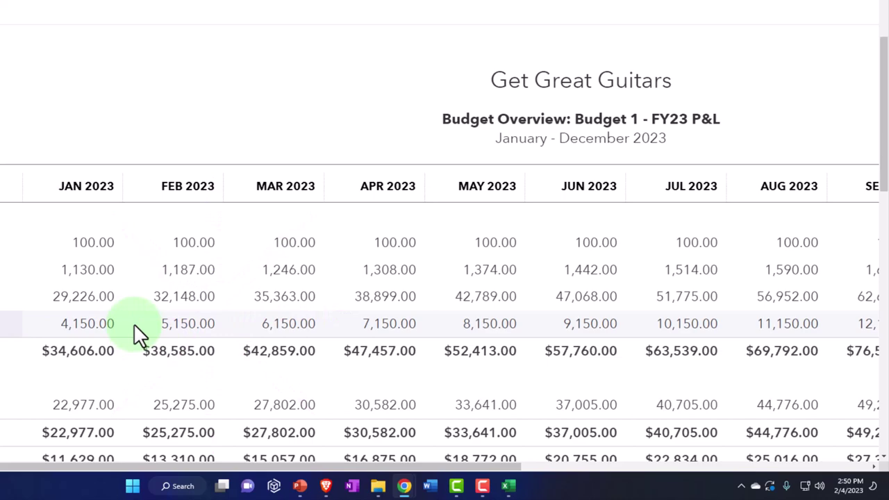
scroll(133, 323, "up", 3)
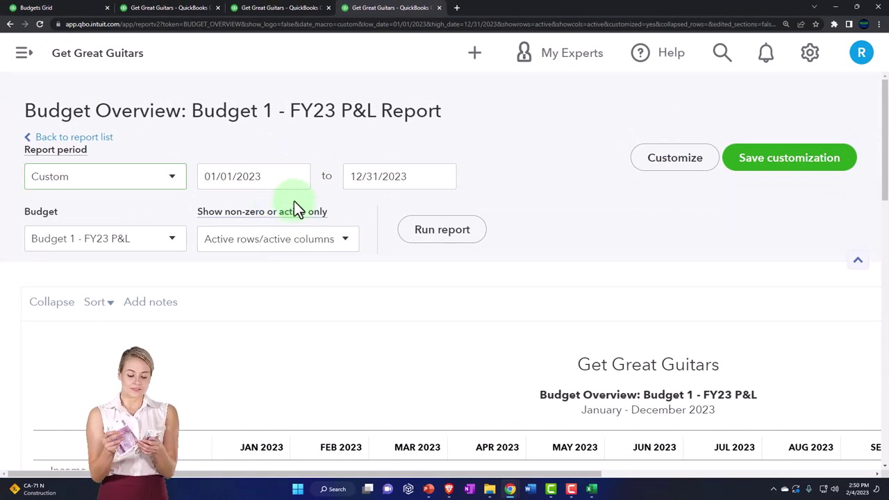
- Rerun the Budget Overview report for the period 01/01/2023 to 03/31/2023
left_click(232, 175)
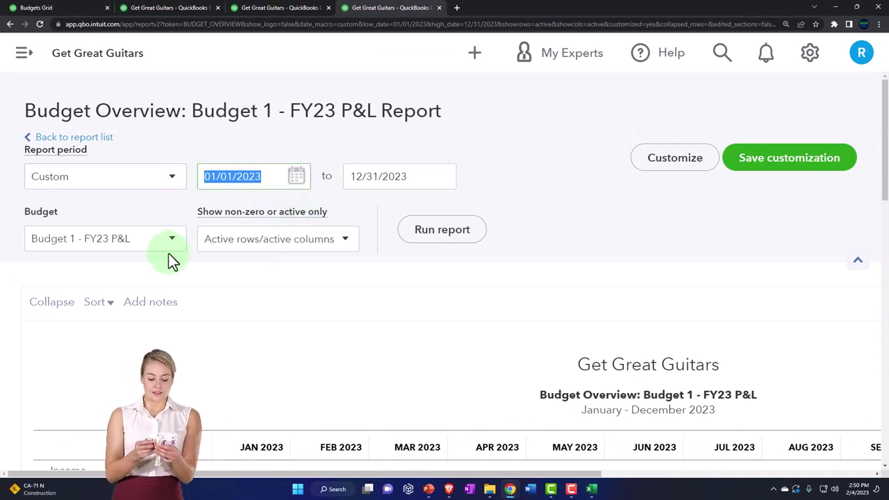
type("01012023")
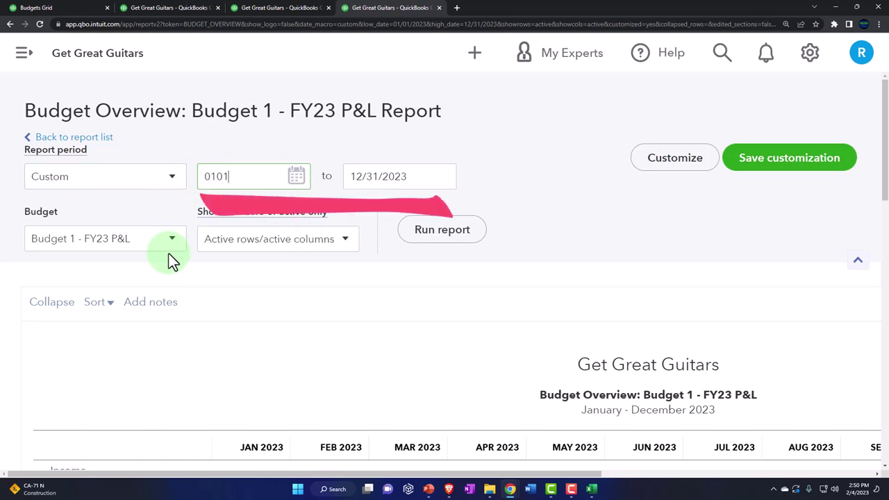
key("Tab")
type("0")
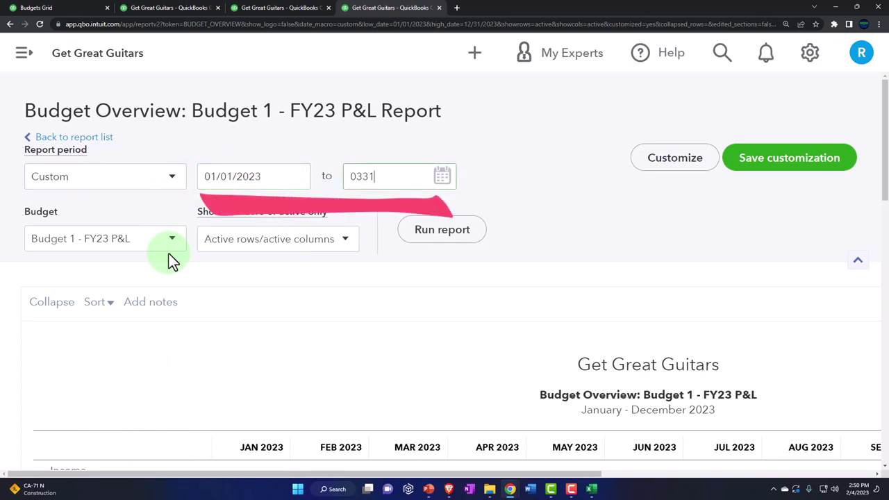
key("Tab")
left_click(437, 234)
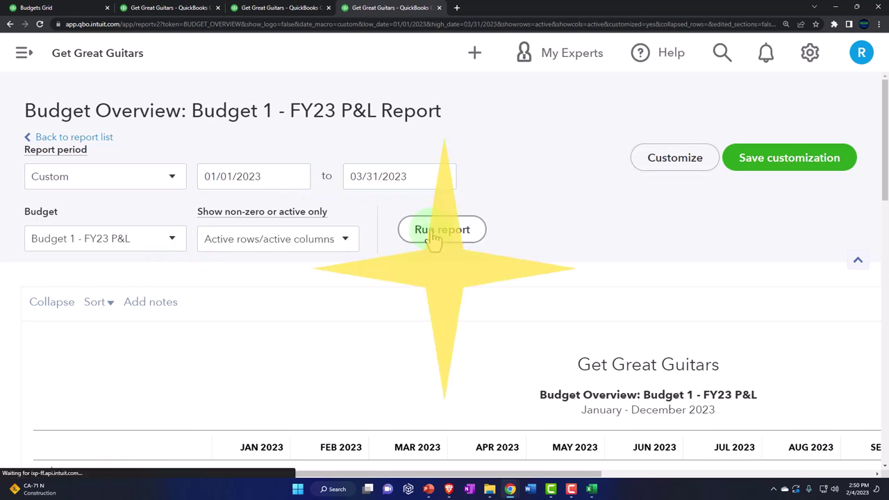
scroll(278, 292, "up", 3)
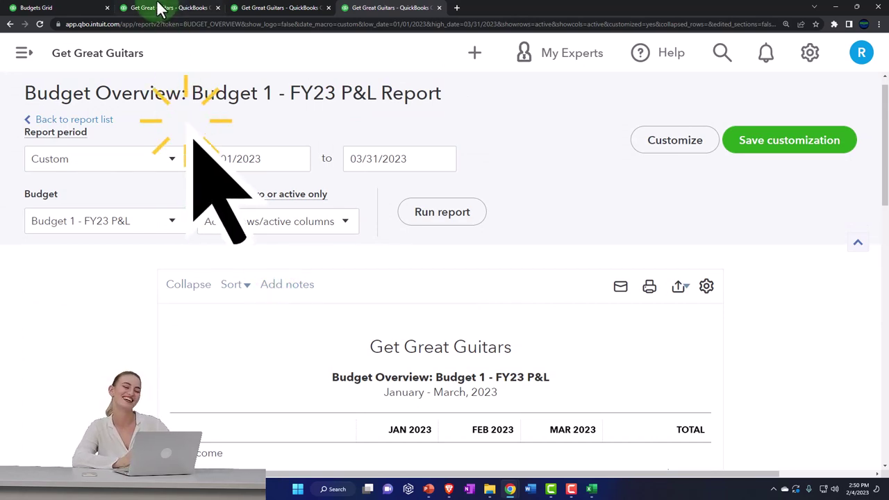
- Examine the Profit and Loss report's choices for column display, active rows and columns, and comparison with another period
left_click(274, 8)
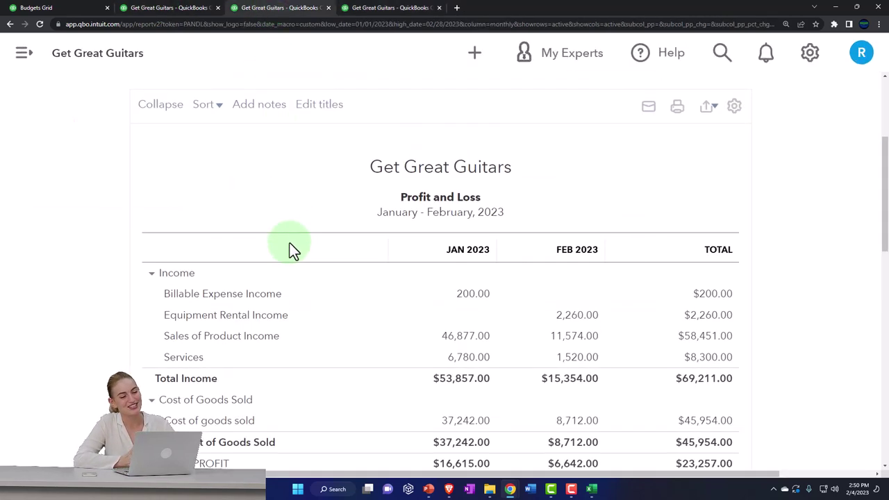
scroll(290, 244, "up", 3)
left_click(174, 227)
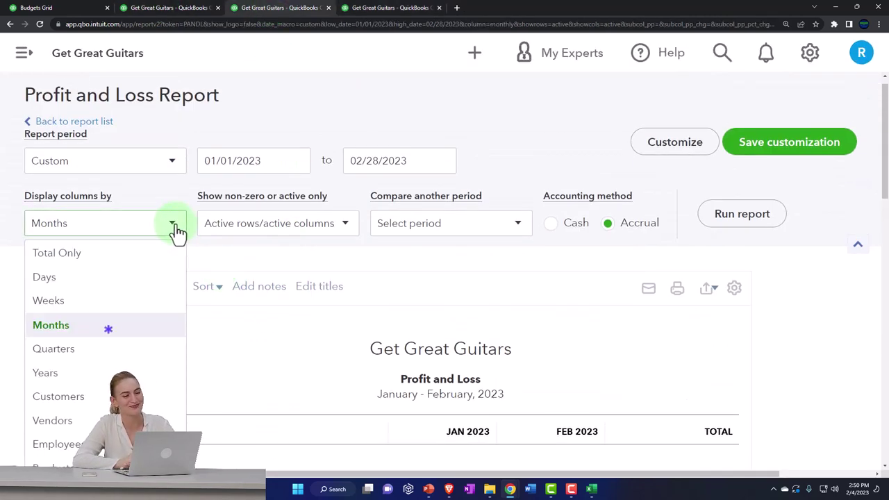
left_click(177, 232)
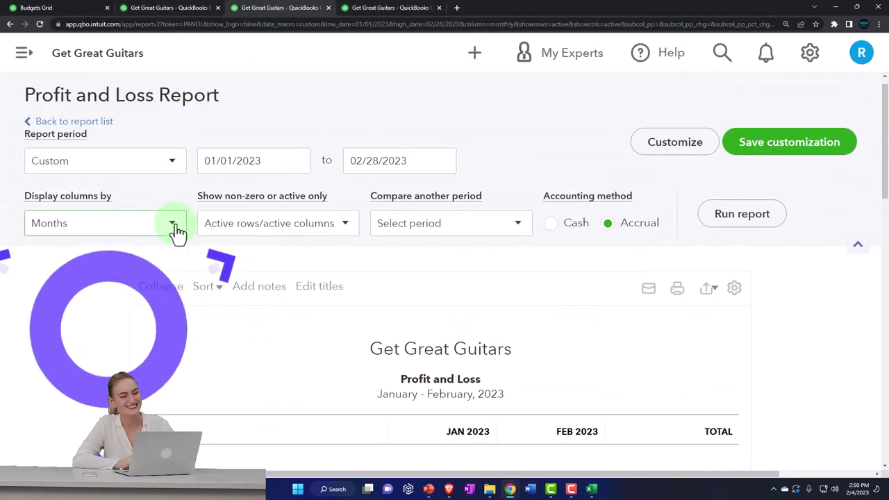
left_click(346, 227)
left_click(345, 227)
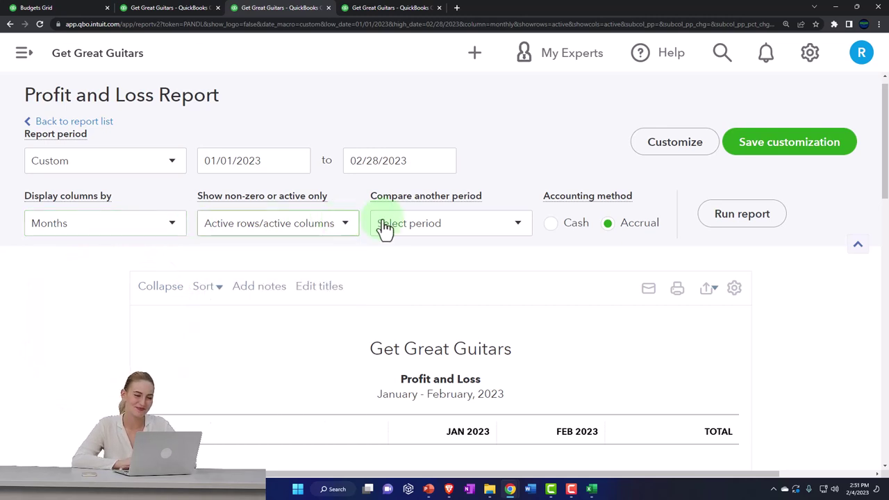
left_click(489, 232)
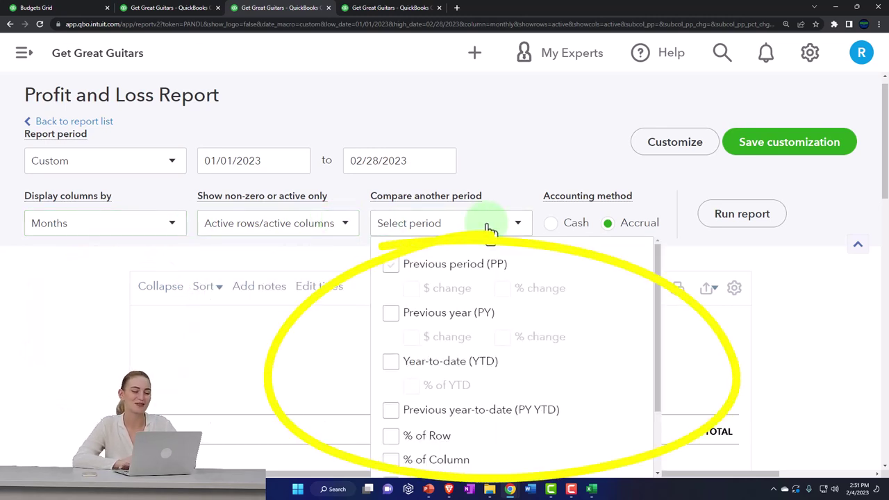
left_click(488, 226)
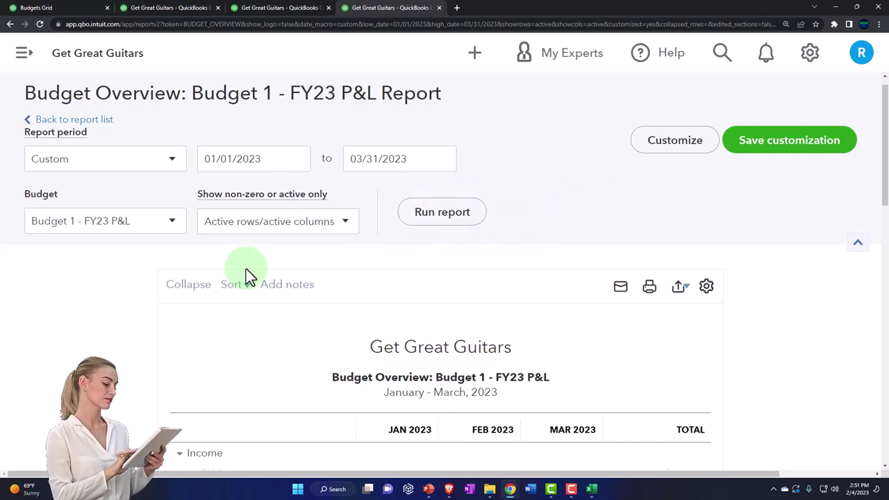
- Review the Profit and Loss report's period comparison choices again and contrast them with the January–March Budget Overview report
left_click(295, 10)
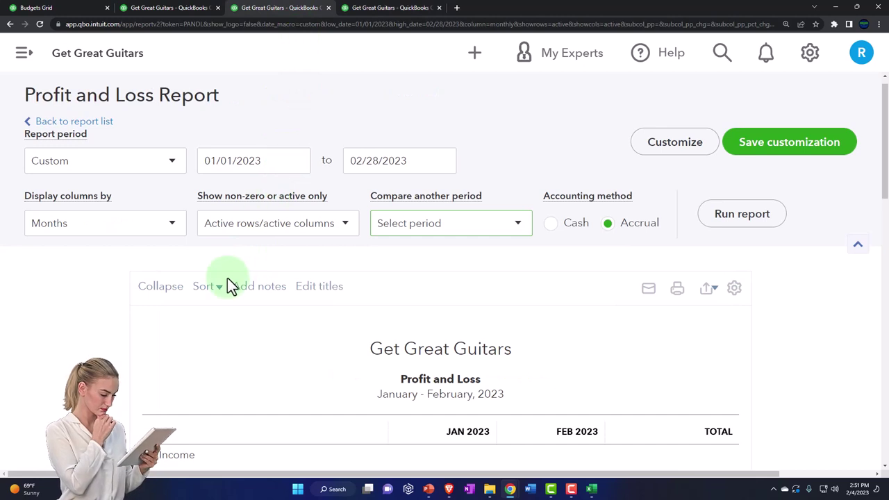
scroll(232, 285, "down", 1)
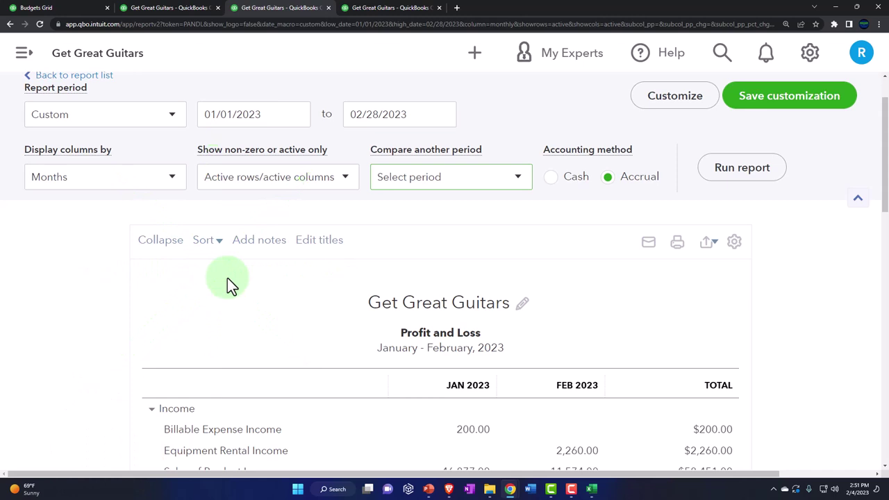
left_click(431, 179)
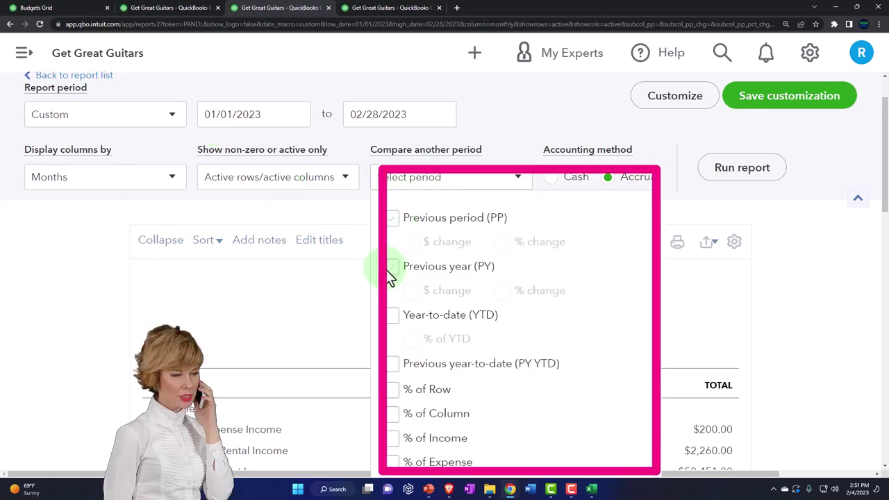
left_click(73, 316)
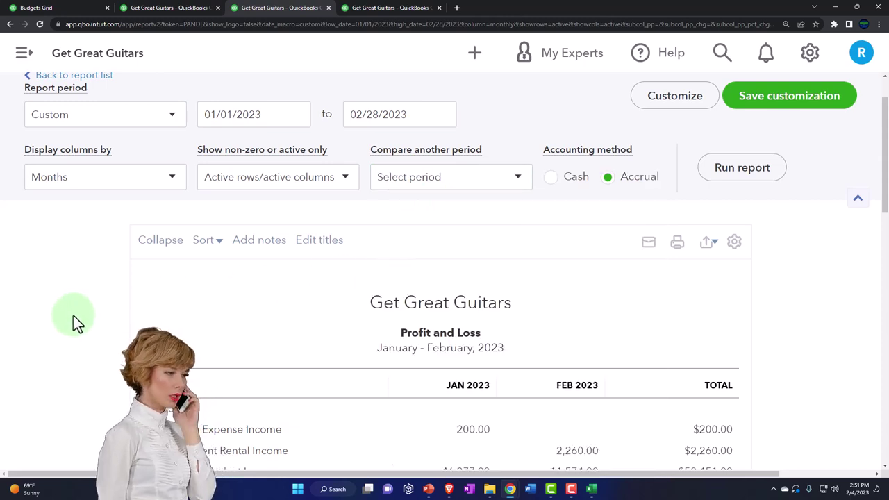
left_click(391, 8)
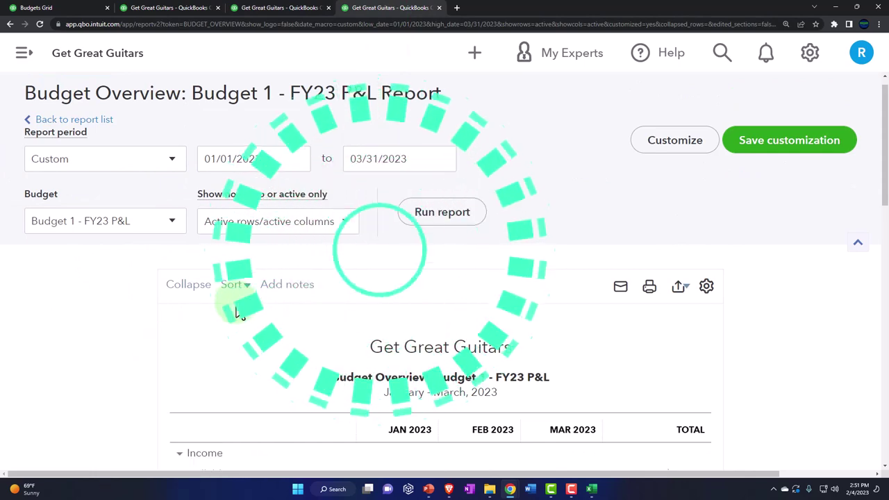
scroll(236, 303, "down", 2)
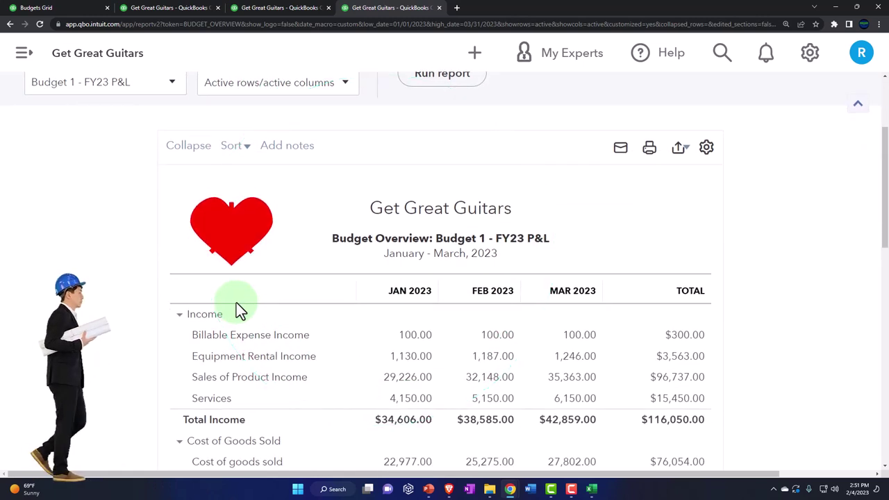
- Duplicate the Budget Overview report in a new browser tab, open the Reports page there and collapse the navigation menu
right_click(399, 14)
left_click(423, 73)
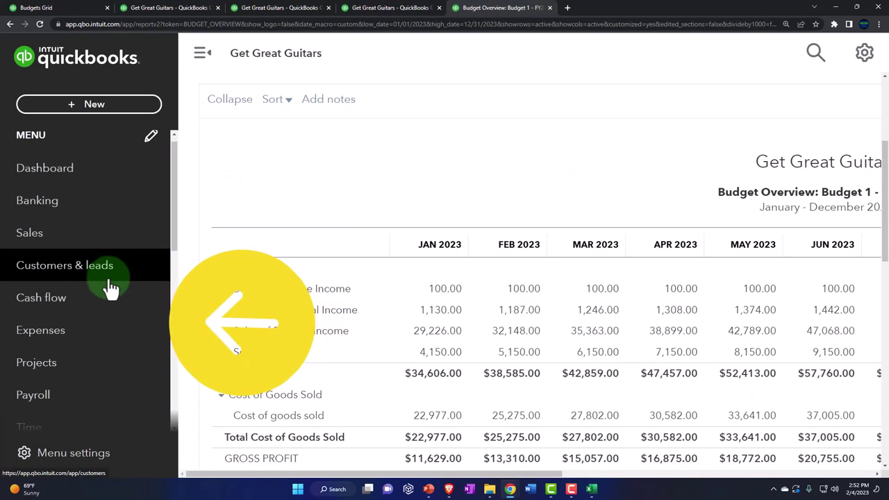
scroll(111, 288, "down", 2)
left_click(56, 337)
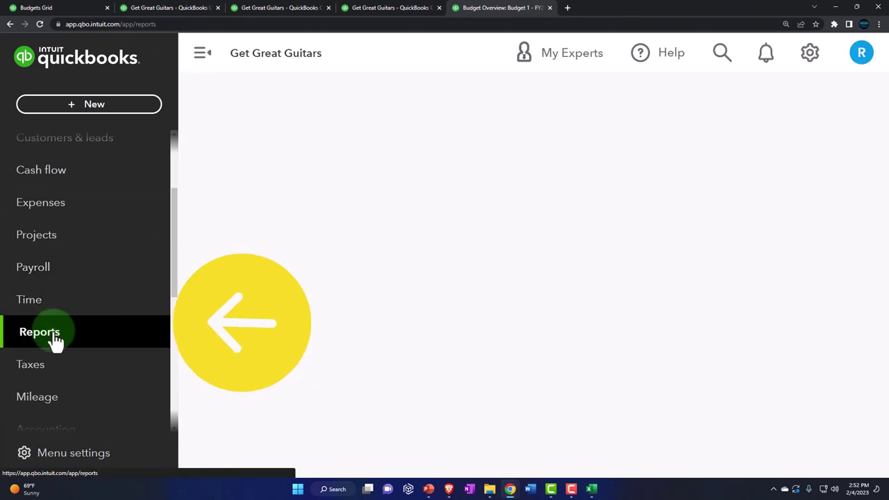
left_click(198, 59)
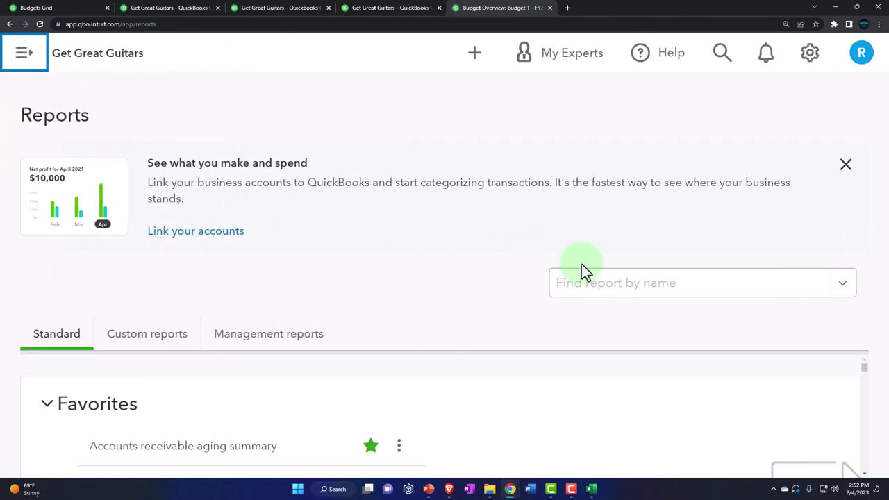
- Search the reports for "bud" and open the Budget vs. Actuals report
left_click(619, 285)
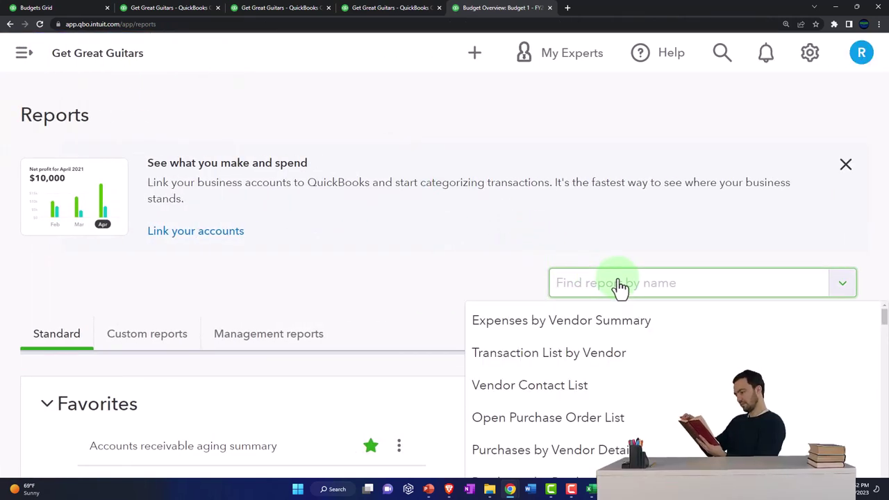
type("bud")
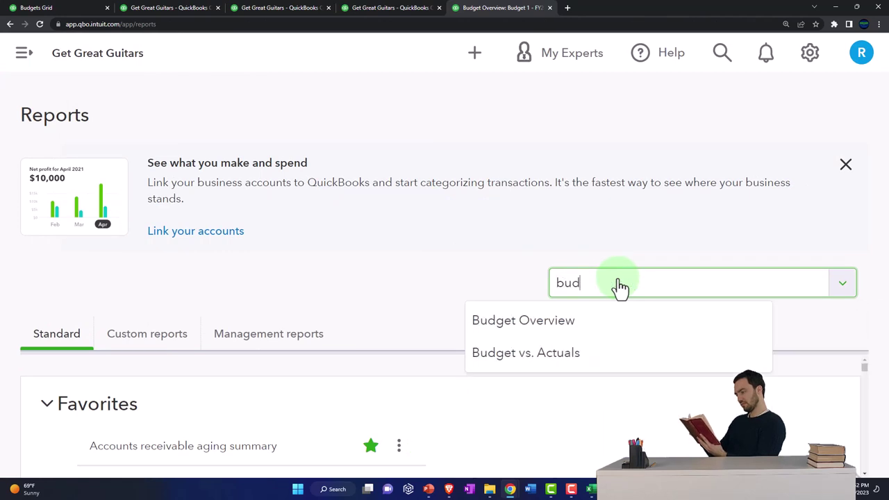
key("Down")
key("Down")
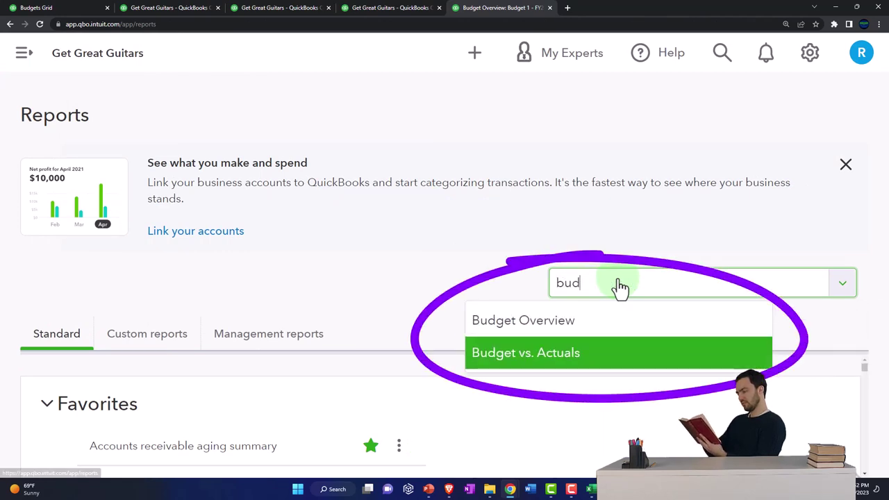
key("Return")
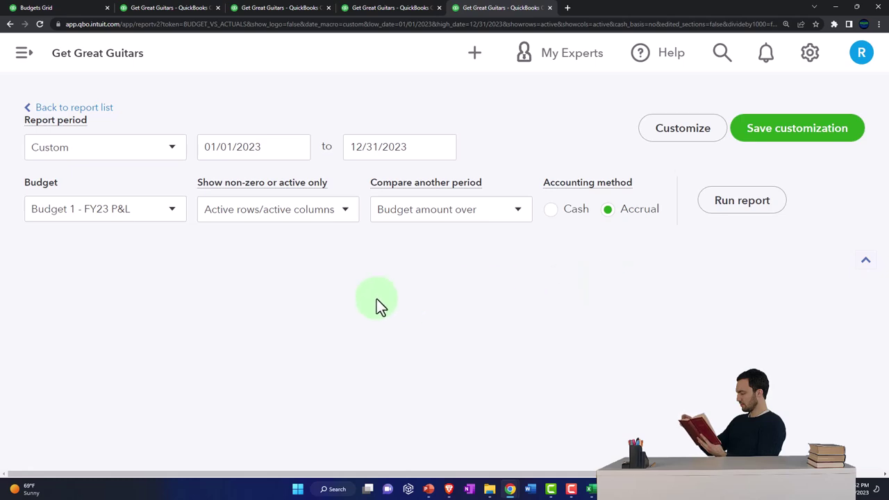
- Examine the monthly actual, budget, over budget and % of budget columns in the full-year Budget vs. Actuals report
scroll(372, 300, "down", 3)
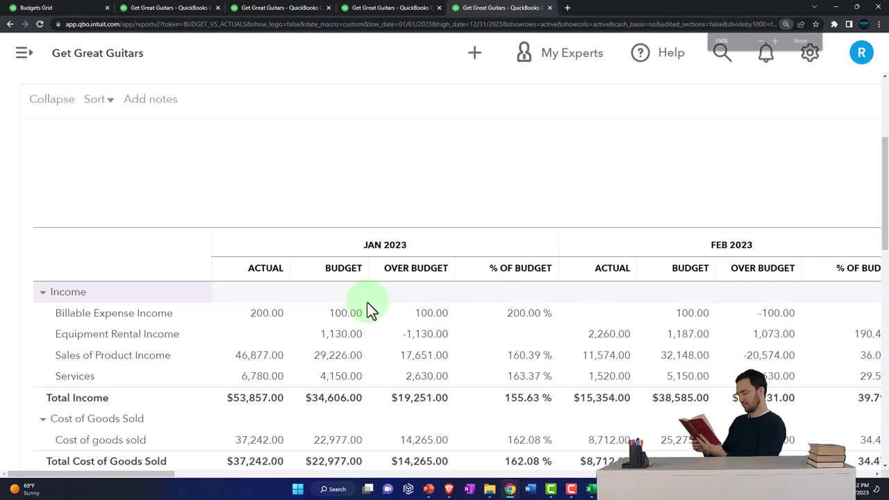
key("ctrl+minus")
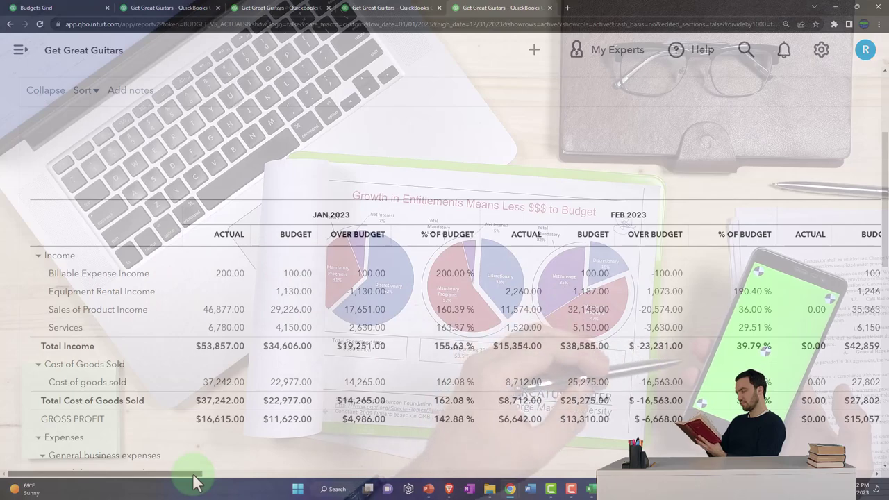
left_click_drag(193, 475, 104, 487)
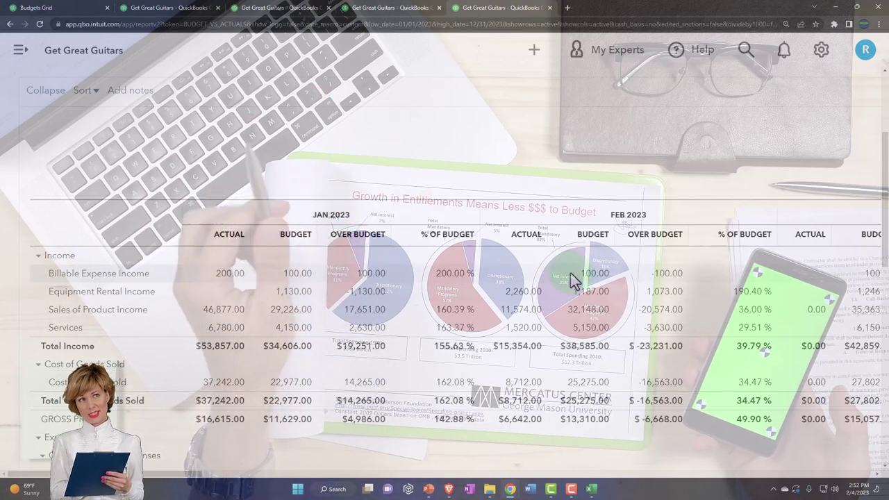
left_click_drag(193, 478, 381, 480)
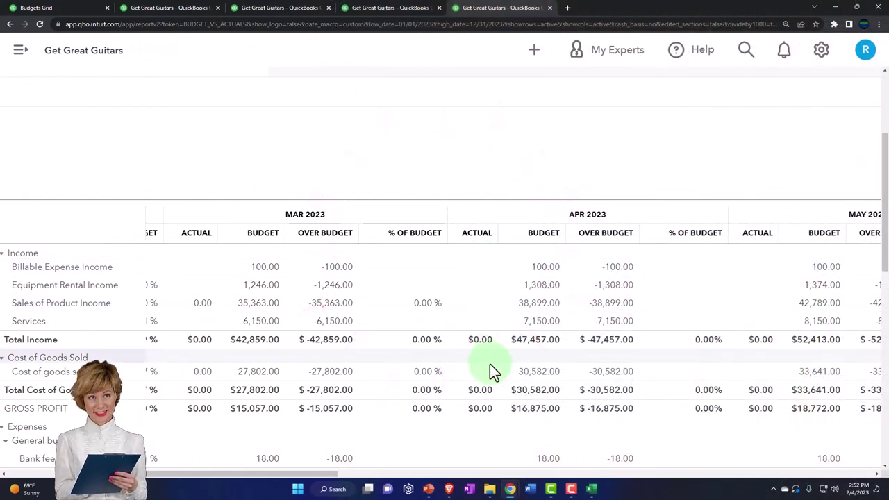
left_click_drag(303, 475, 139, 480)
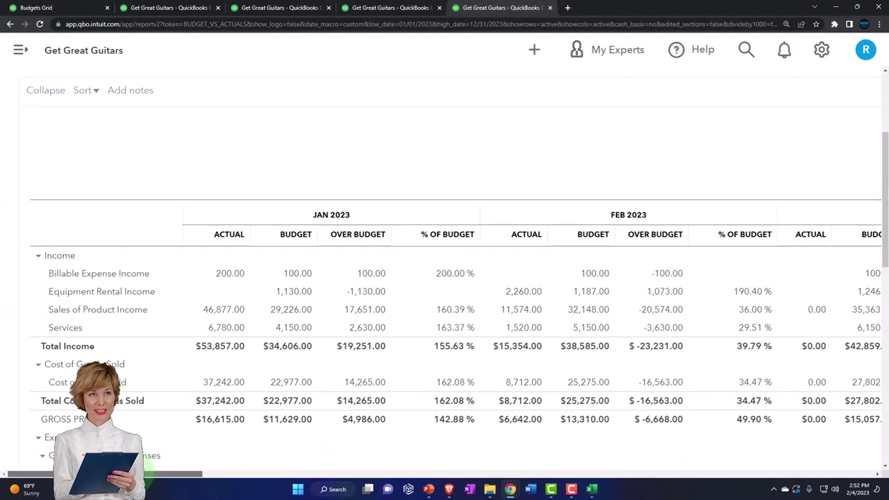
- Rerun the Budget vs. Actuals report for the period 01/01/2023 to 02/28/2023 and view its income section
scroll(193, 456, "up", 3)
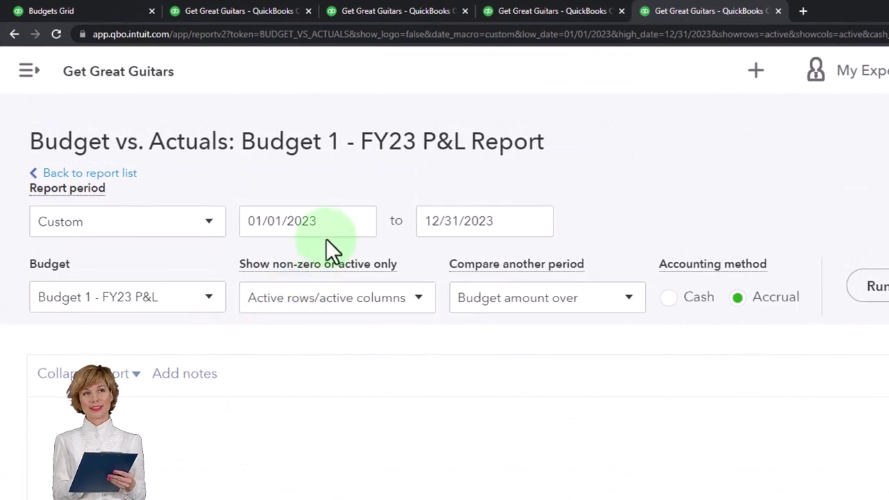
left_click(330, 229)
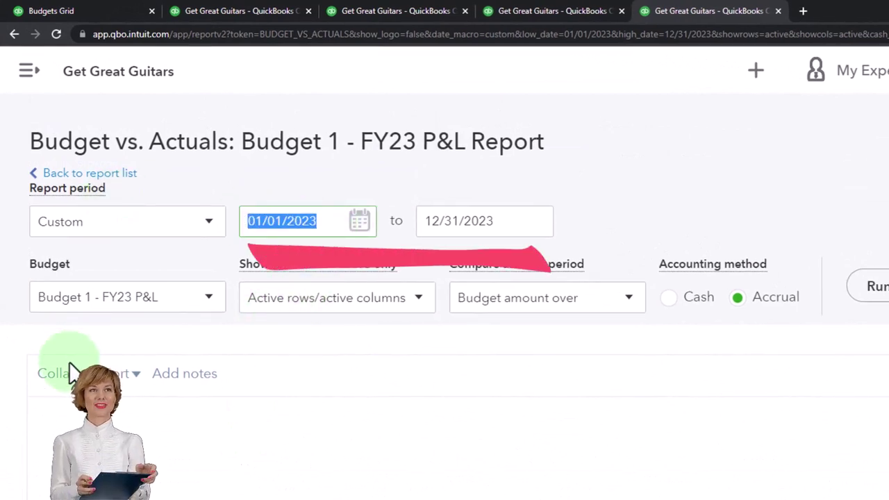
type("01/01/2023")
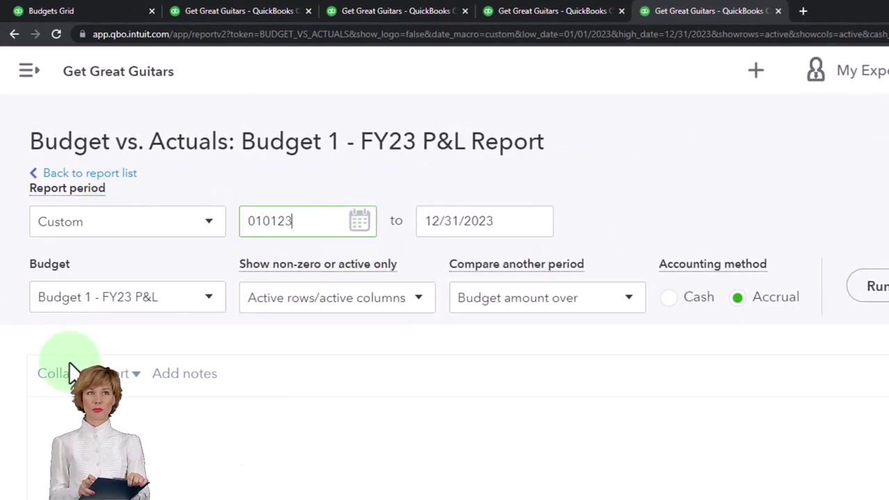
key("Tab")
type("02/28/2023")
key("Tab")
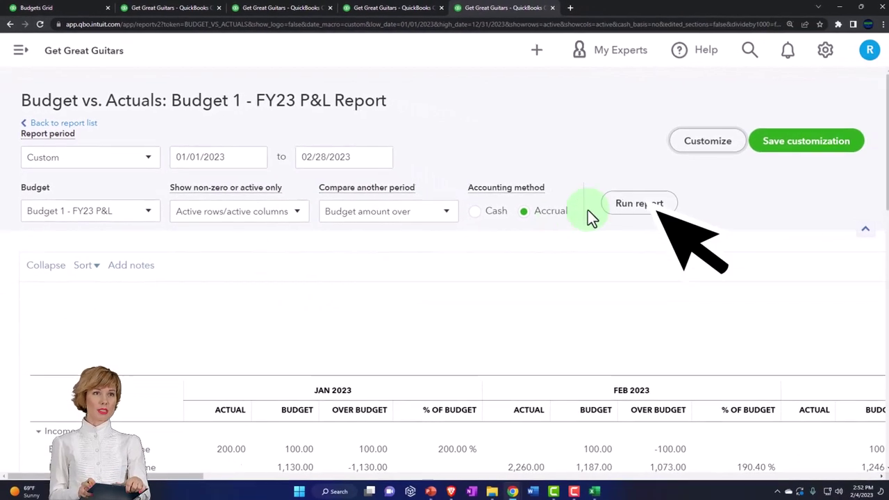
left_click(612, 207)
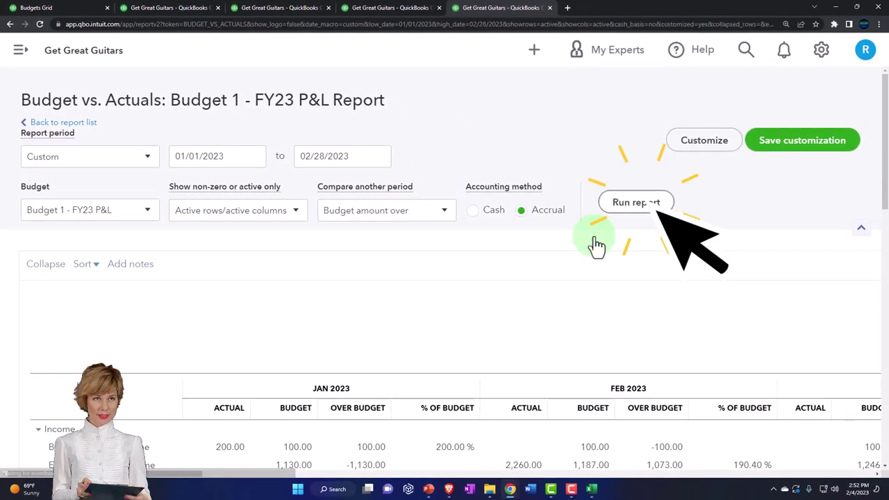
scroll(460, 273, "down", 3)
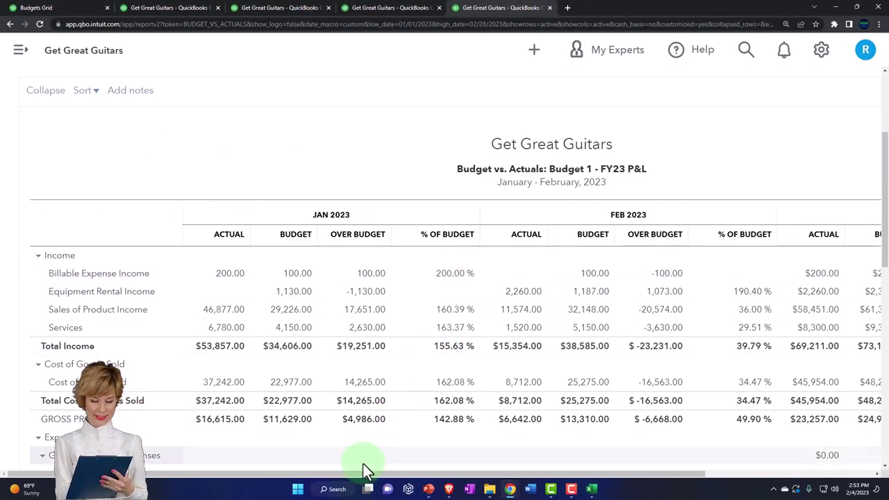
- Open the Calculator, switch it to its compact always-on-top view and place it over the Budget vs. Actuals report
left_click(336, 490)
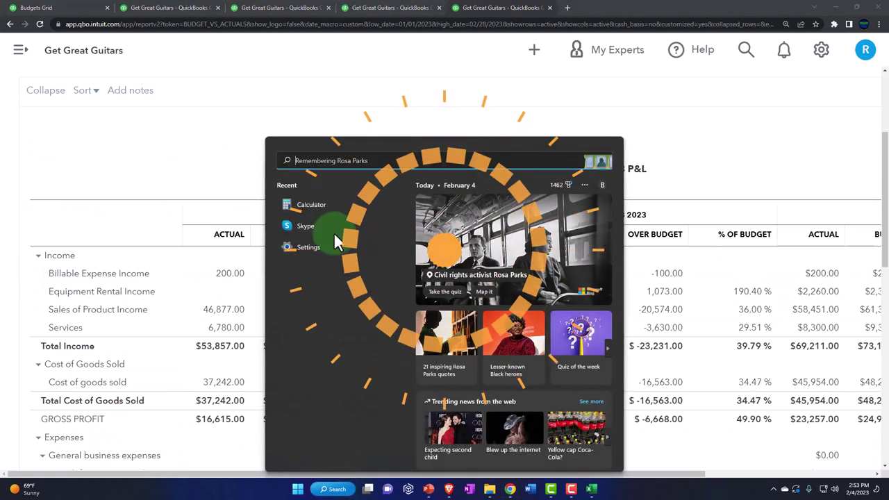
left_click(314, 204)
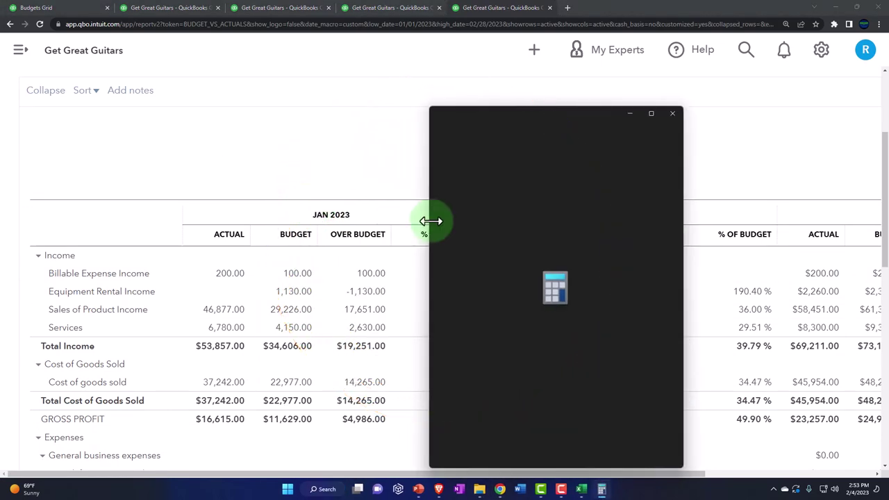
left_click(503, 132)
left_click_drag(724, 34, 473, 297)
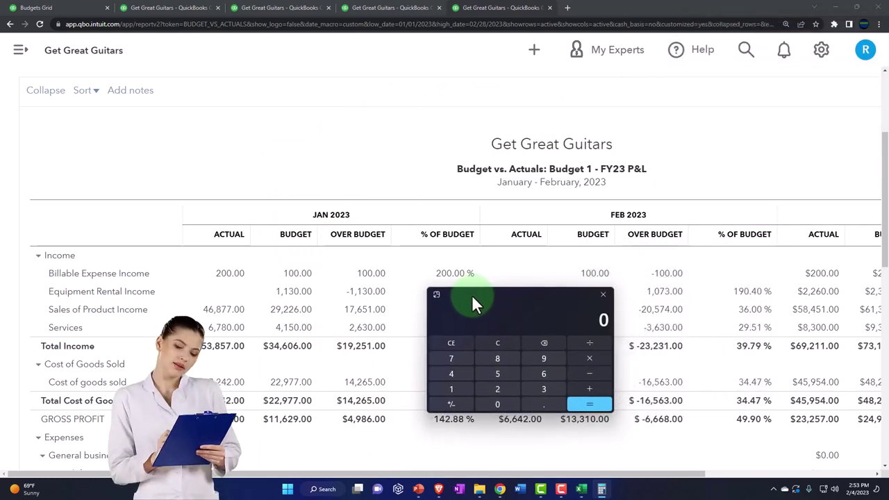
left_click_drag(563, 476, 628, 490)
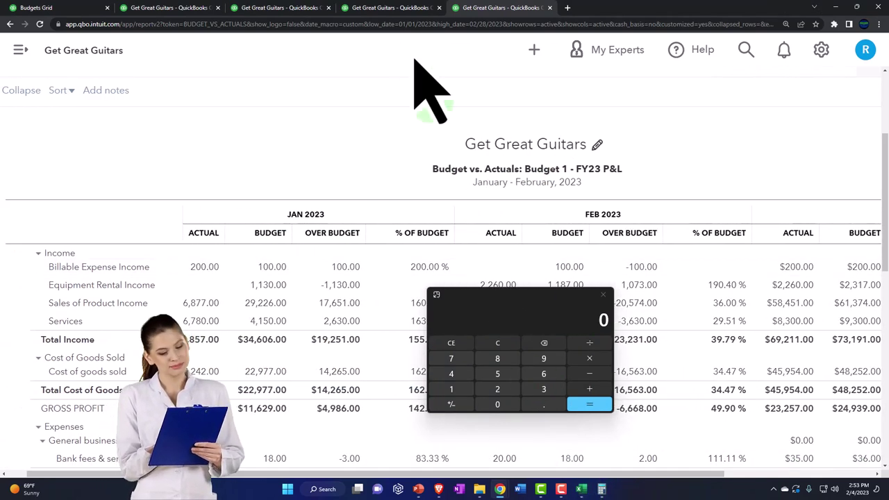
- Review the Budget Overview report and the monthly Profit and Loss report for January to February 2023, and return to Budget vs. Actuals
left_click(384, 15)
scroll(146, 235, "up", 3)
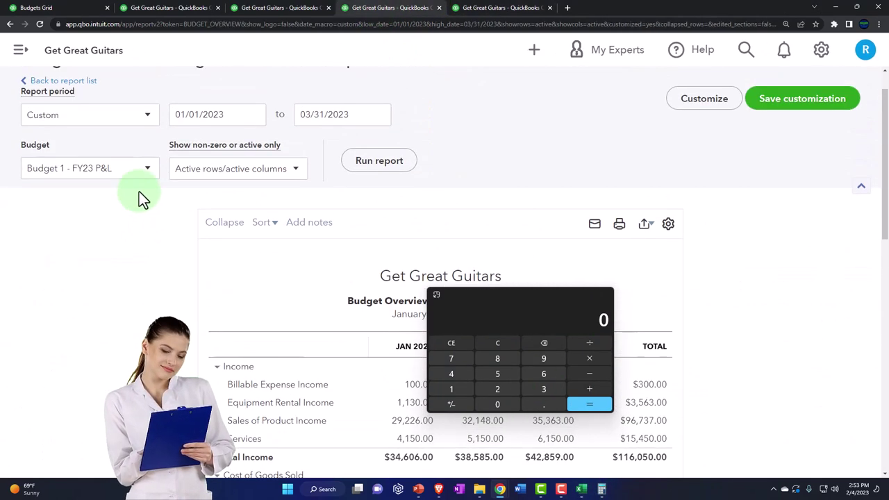
left_click(243, 10)
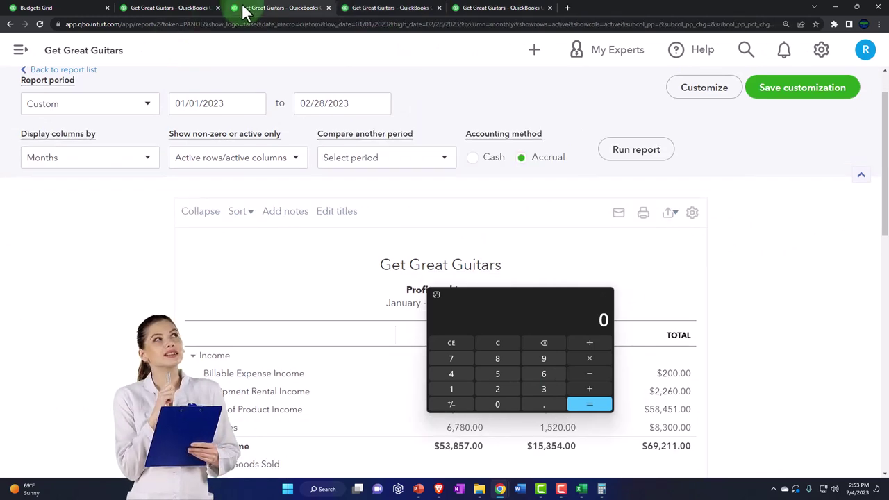
left_click(143, 166)
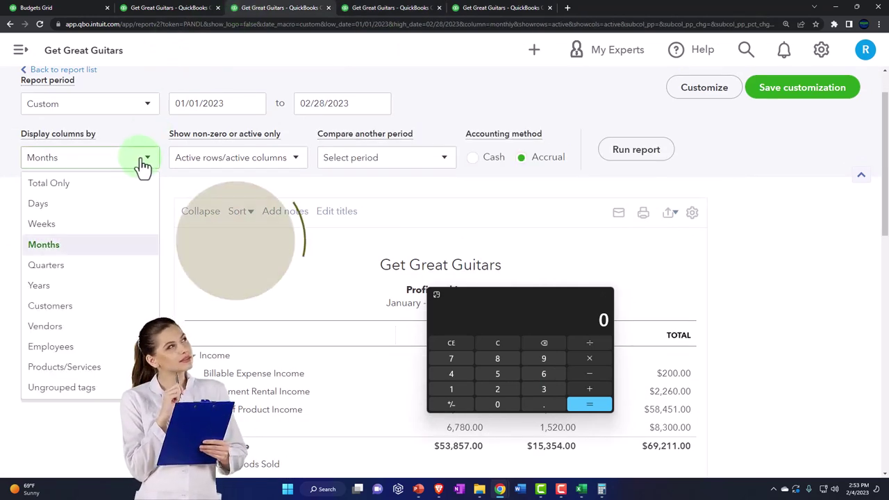
left_click(64, 251)
left_click_drag(526, 296, 775, 172)
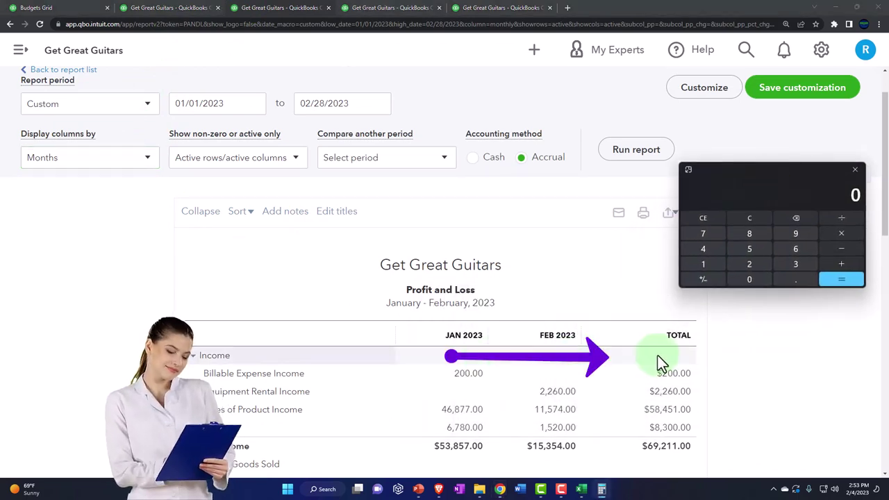
left_click_drag(761, 178, 560, 310)
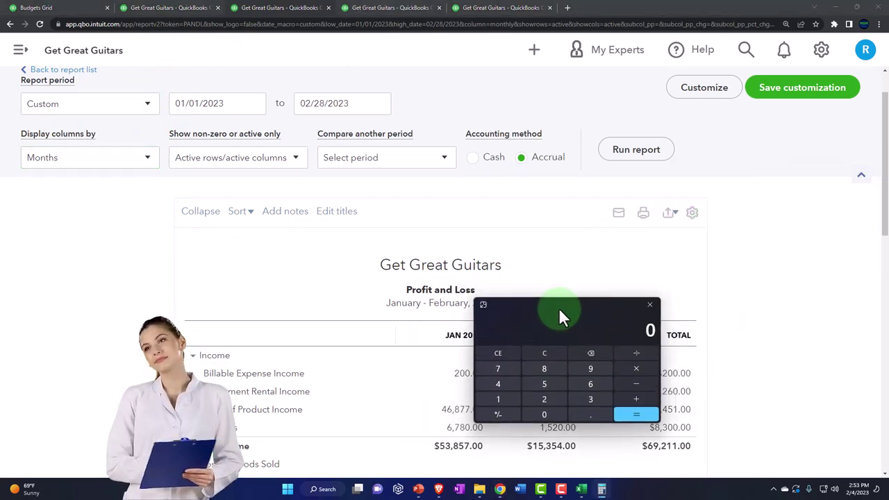
left_click(479, 9)
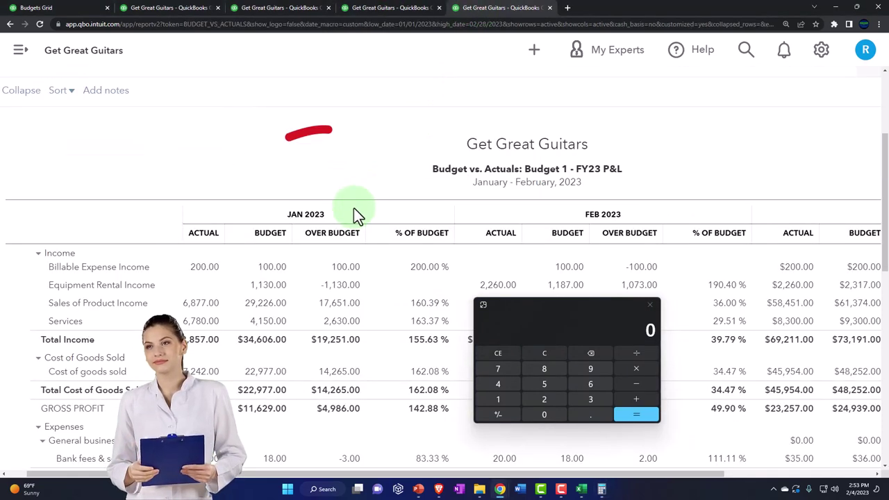
- Calculate January's total income over budget by subtracting the 34,606 budget from the 53,857 actual in the Calculator
scroll(353, 208, "down", 1)
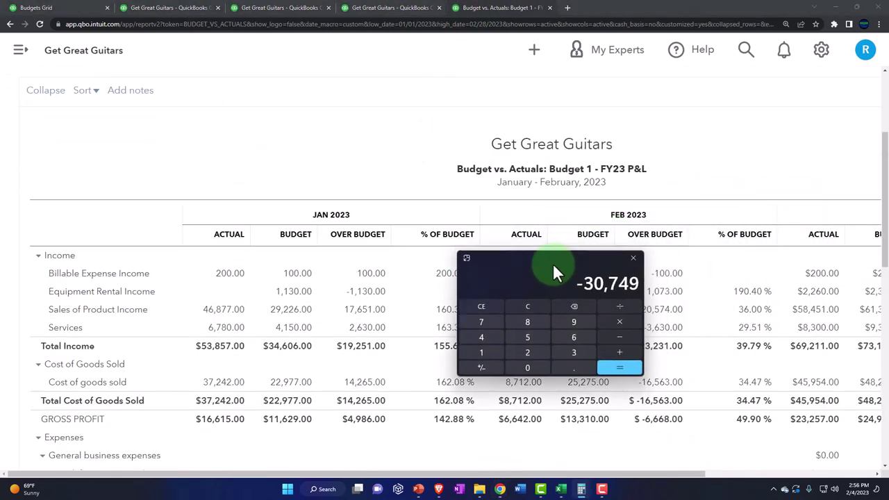
left_click_drag(553, 264, 500, 302)
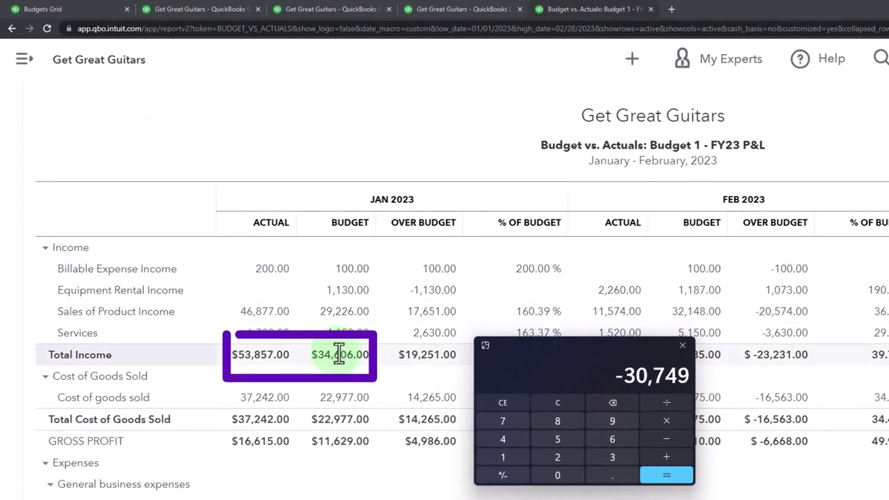
left_click(574, 402)
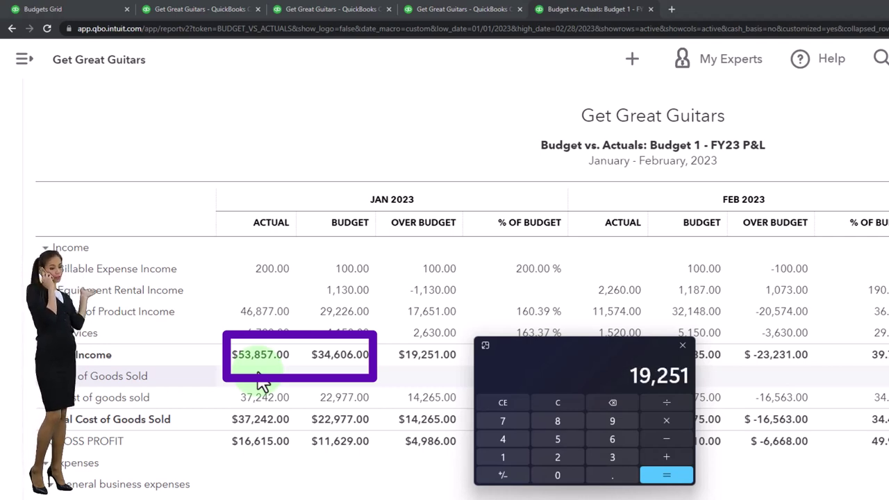
left_click_drag(527, 347, 666, 347)
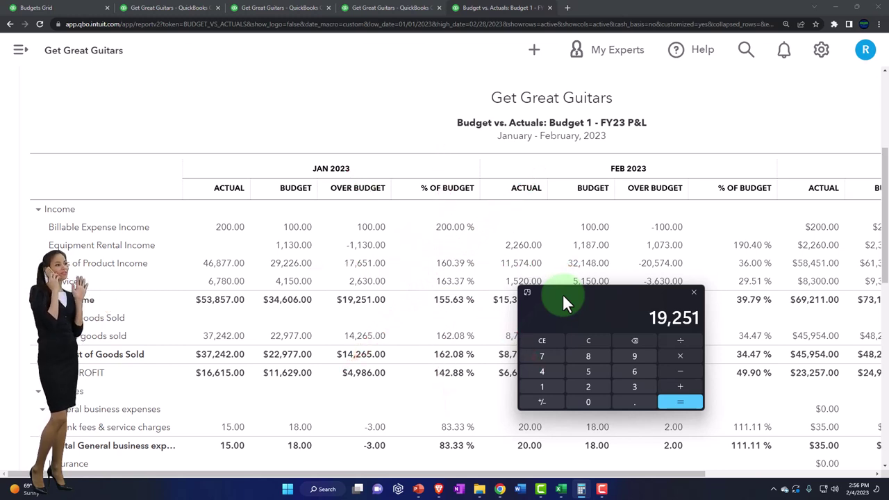
- Divide January's actual total income of 53,857 by the 34,606 budget, and review the % of budget column through the expenses
left_click(589, 342)
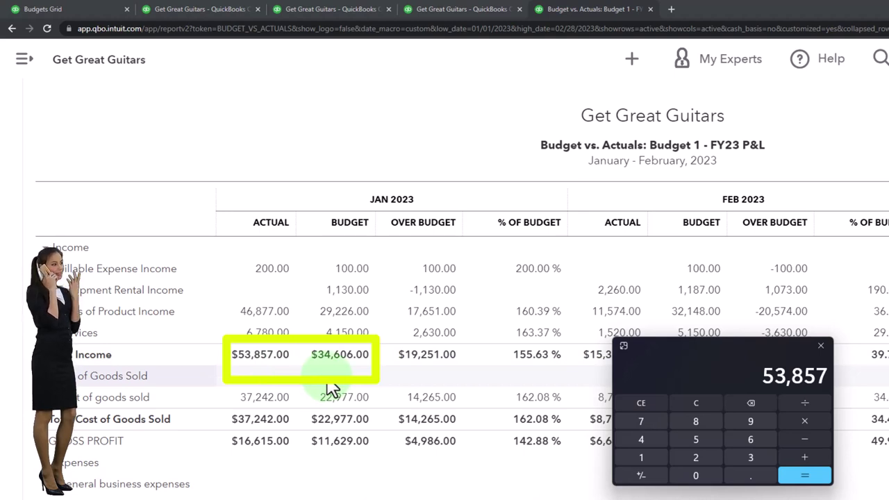
type("06")
key("Return")
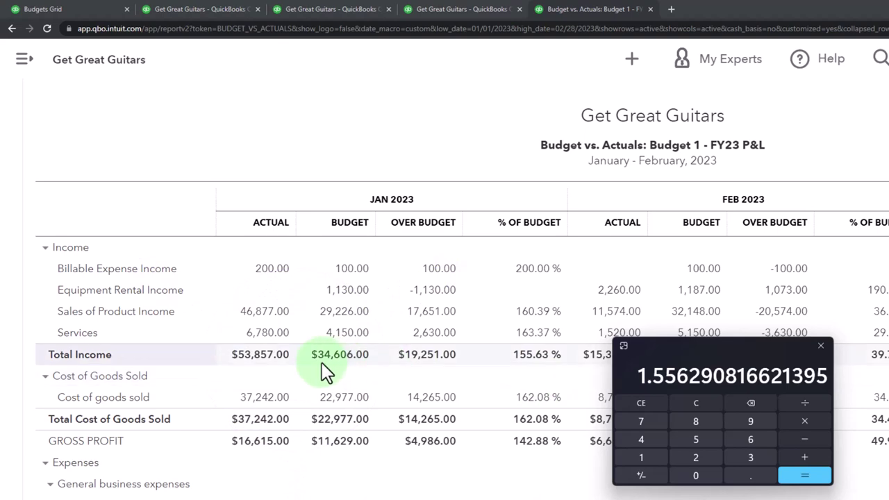
scroll(548, 383, "down", 1)
scroll(549, 382, "down", 2)
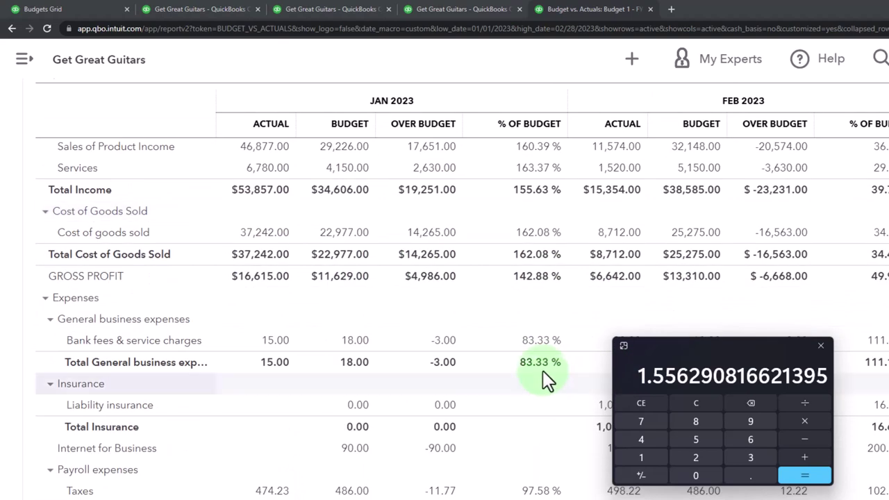
scroll(541, 362, "down", 6)
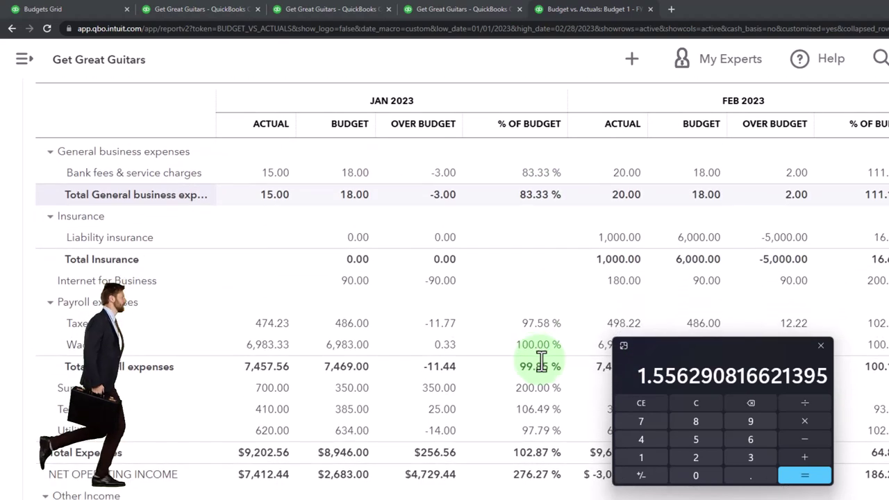
- View the Budget vs. Actuals report settings, including the active, all and non-zero options for rows and columns
scroll(541, 361, "up", 10)
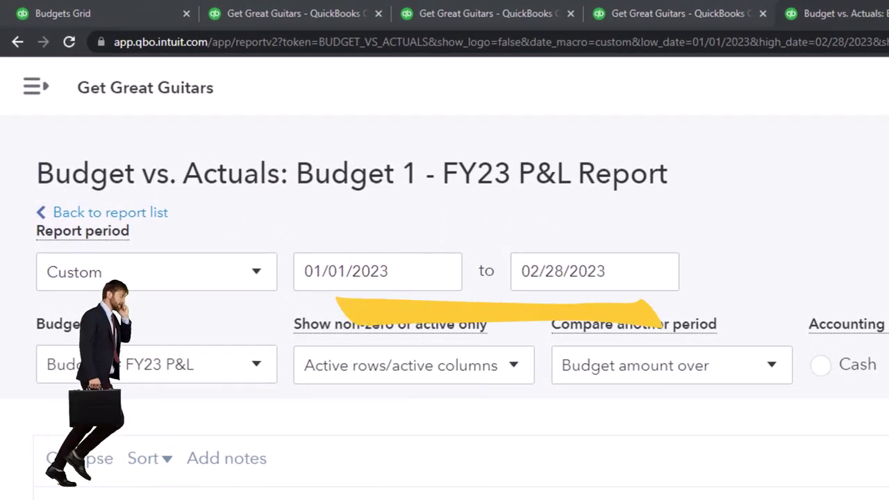
left_click(422, 281)
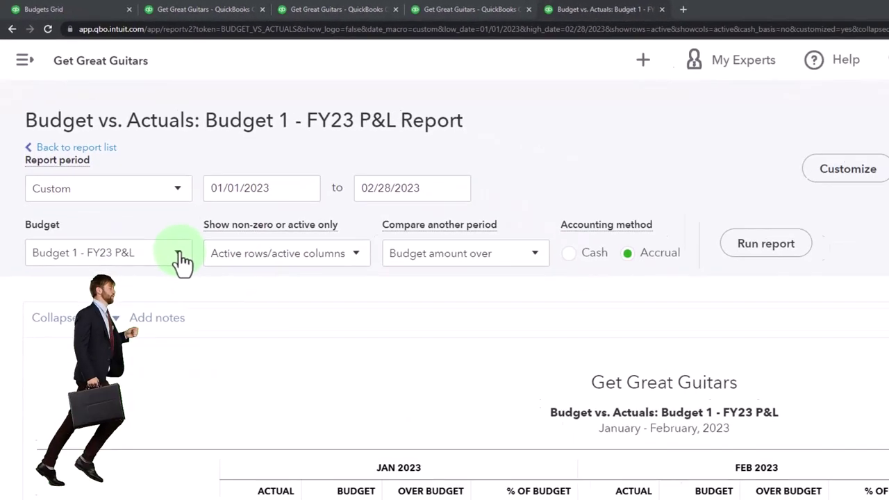
left_click(644, 63)
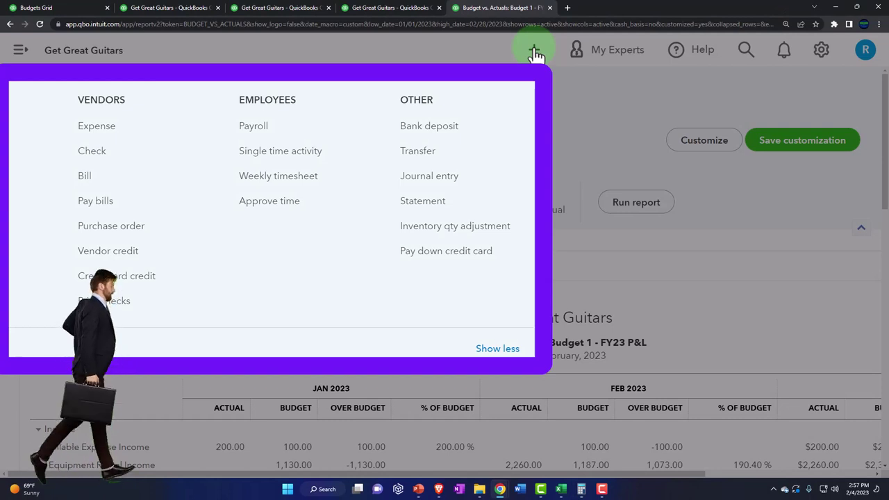
left_click(535, 53)
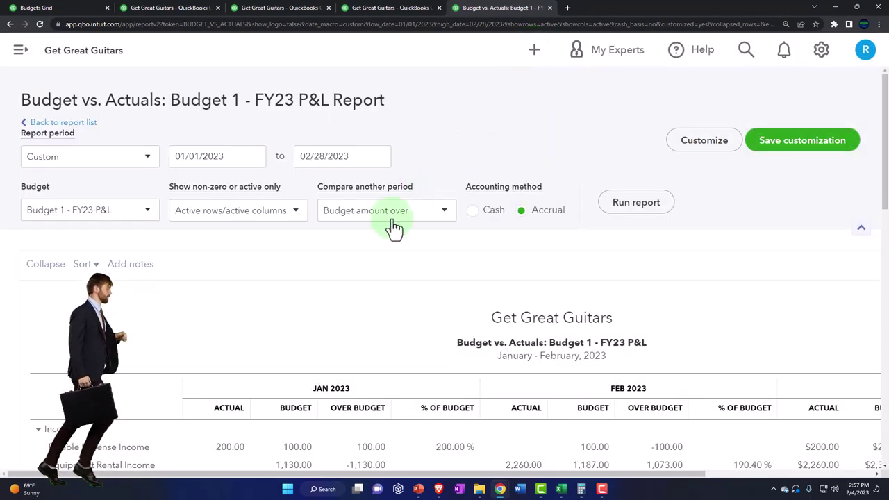
left_click(299, 213)
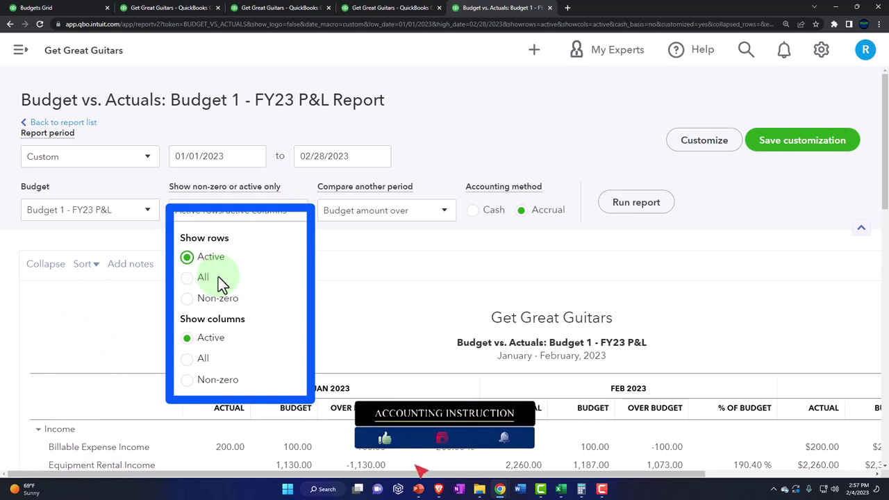
left_click(326, 285)
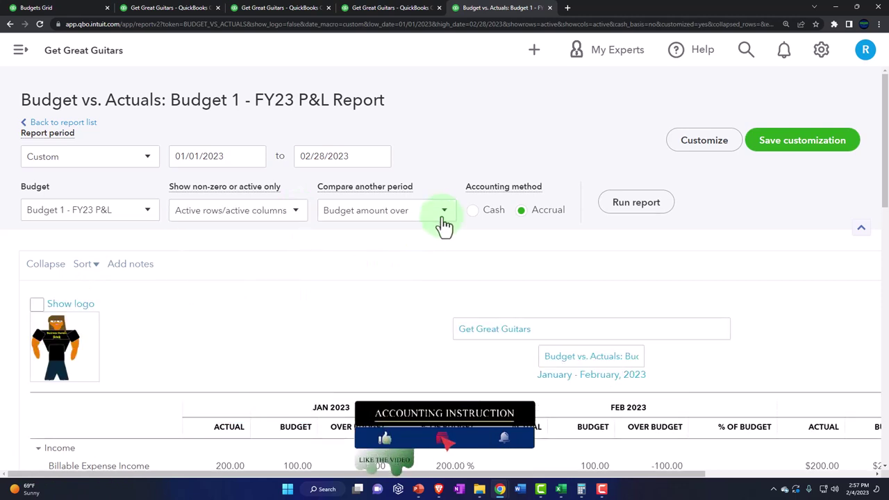
- Compare by $ Remaining and % Remaining instead of $ Over Budget and % of Budget, and rerun the Budget vs. Actuals report
left_click(445, 221)
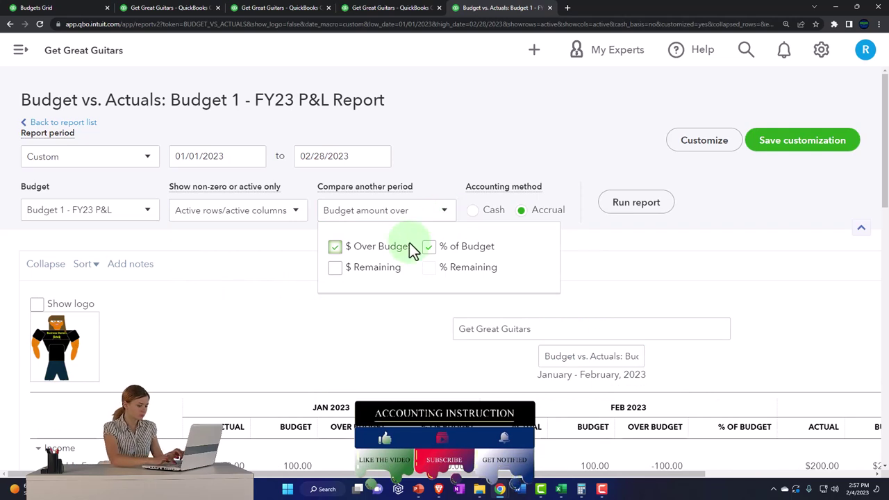
left_click(426, 244)
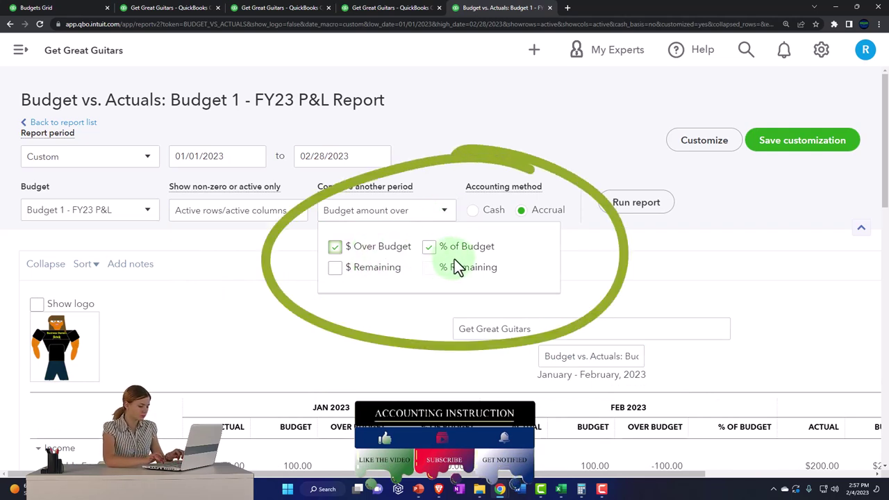
left_click(336, 269)
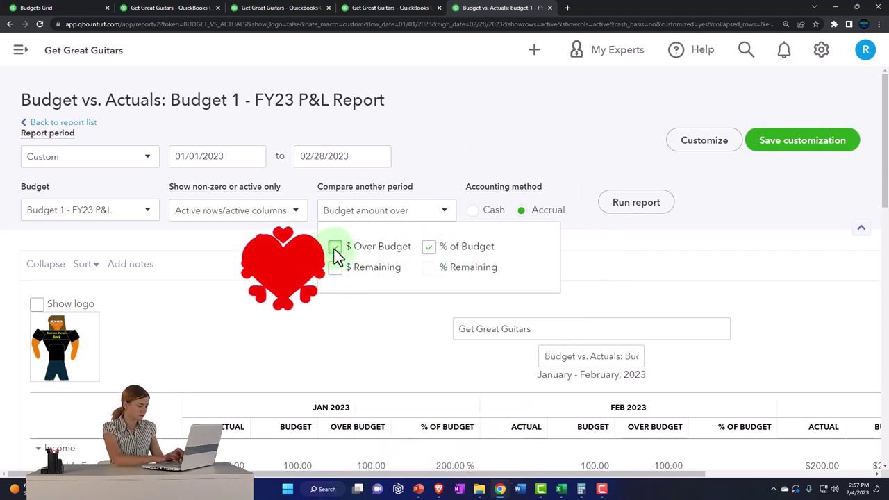
left_click(335, 247)
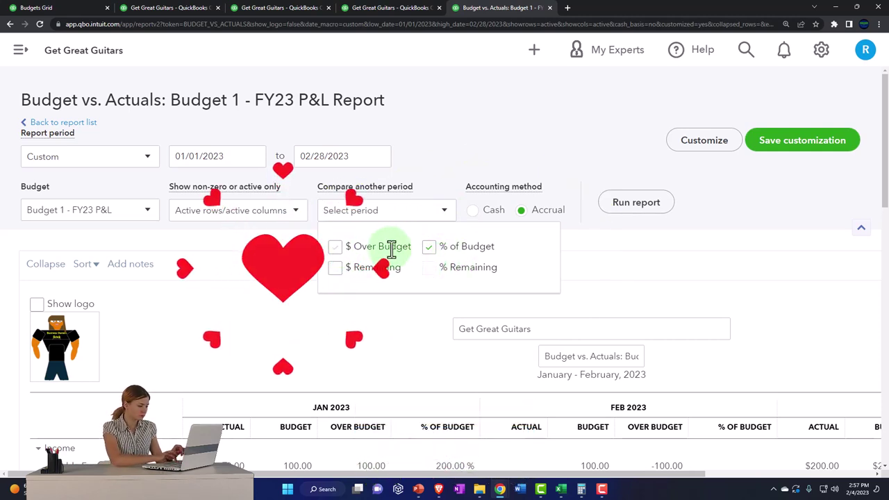
left_click(334, 269)
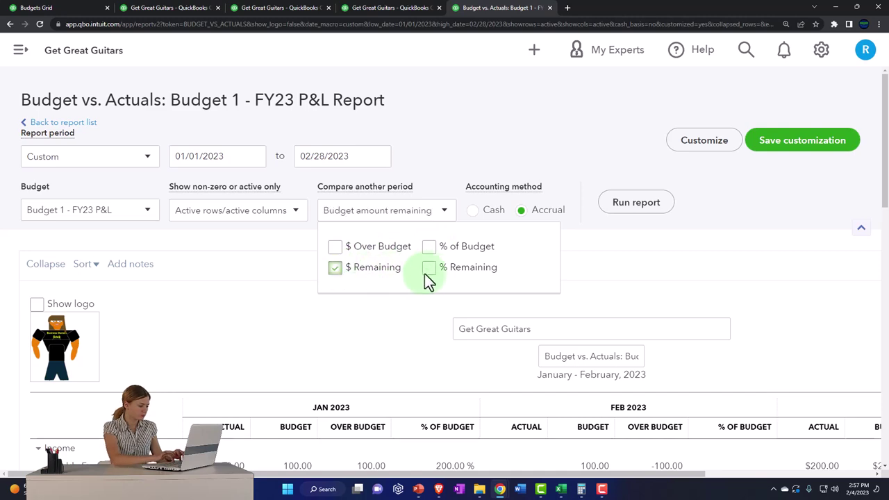
left_click(629, 203)
scroll(622, 213, "down", 3)
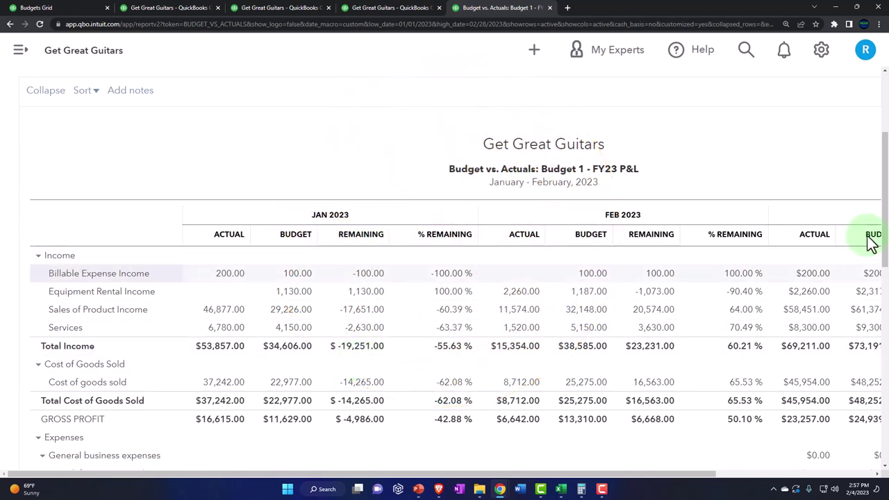
- Bring the Calculator back over the report, add $ Over Budget to the comparison options and run the report again
left_click(582, 489)
left_click_drag(841, 164, 599, 252)
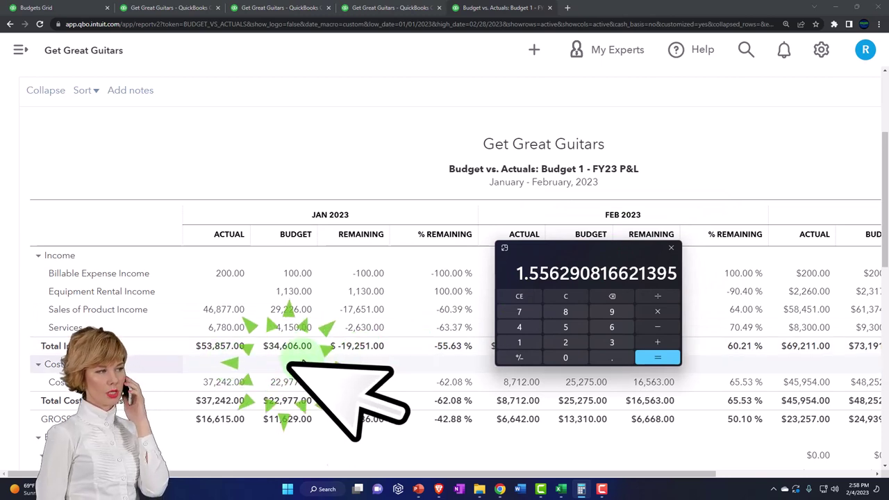
scroll(362, 352, "up", 1)
scroll(362, 352, "up", 2)
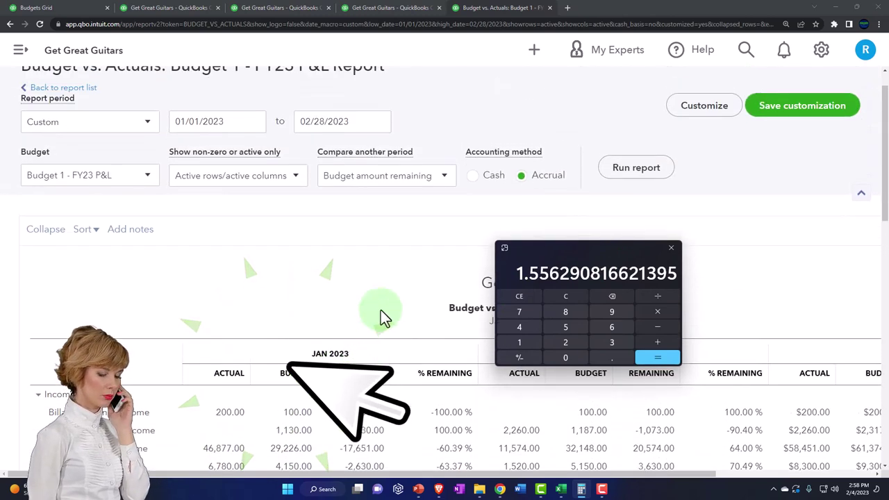
left_click(444, 178)
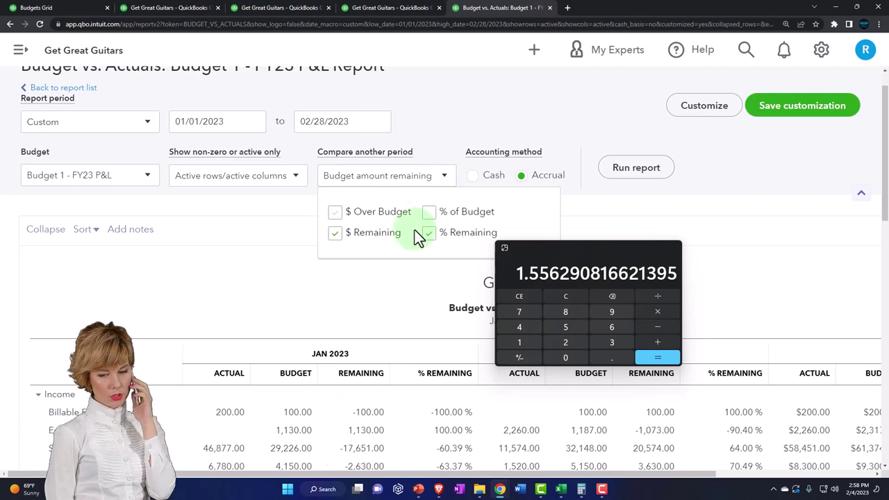
left_click(336, 214)
left_click(638, 169)
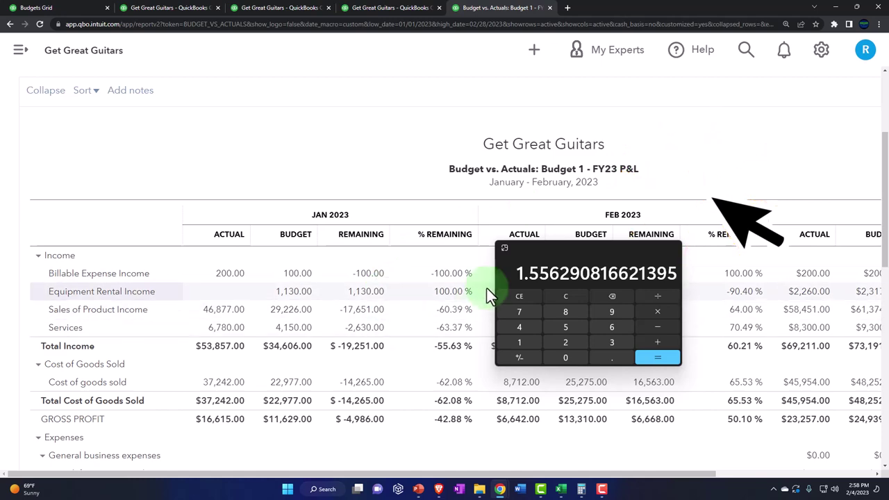
left_click_drag(561, 250, 689, 240)
scroll(516, 302, "up", 2)
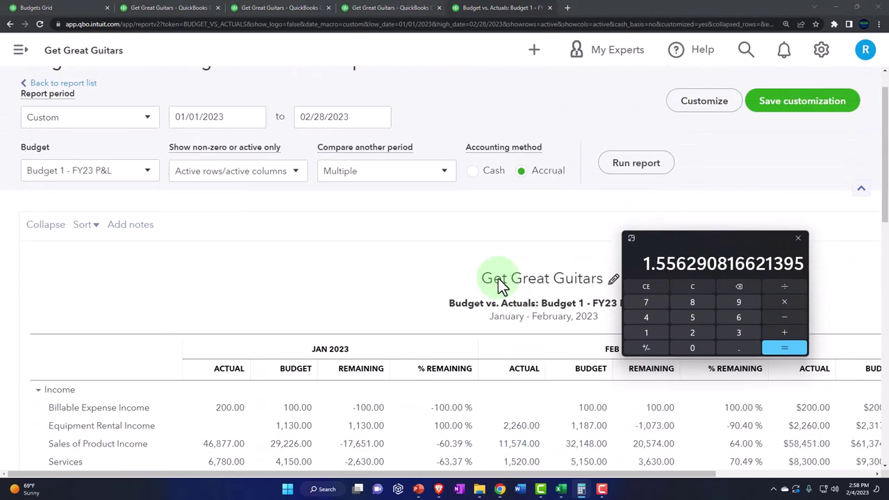
- Rerun the Budget vs. Actuals report with the $ Over Budget column included, and move the Calculator away from the January figures
left_click(441, 178)
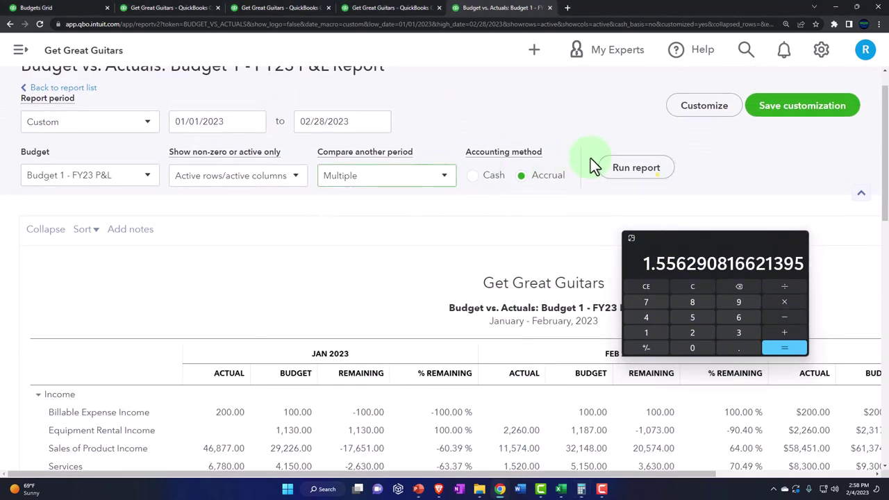
left_click(629, 170)
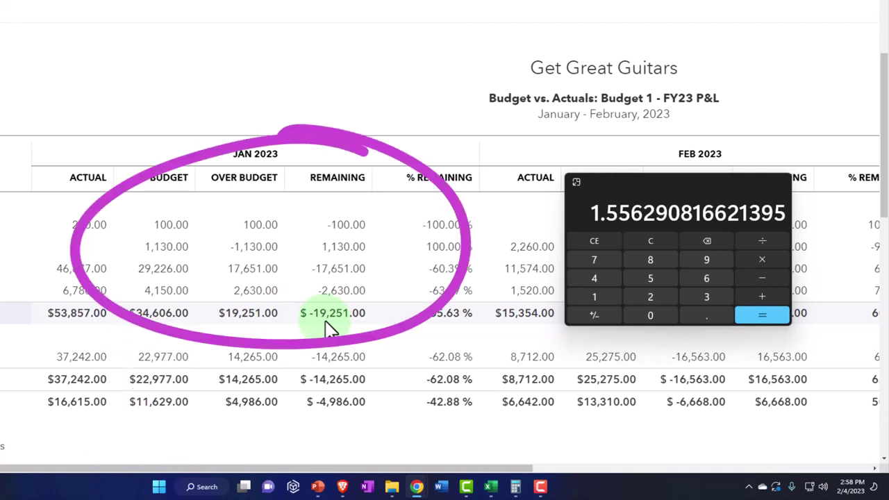
left_click_drag(620, 183, 676, 183)
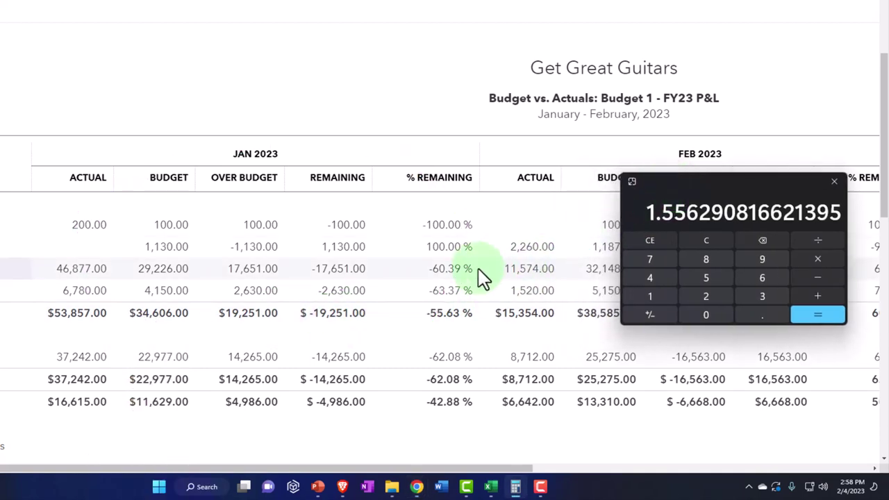
- Add % of Budget to the comparison options and rerun the Budget vs. Actuals report with all four comparison columns
scroll(468, 276, "up", 3)
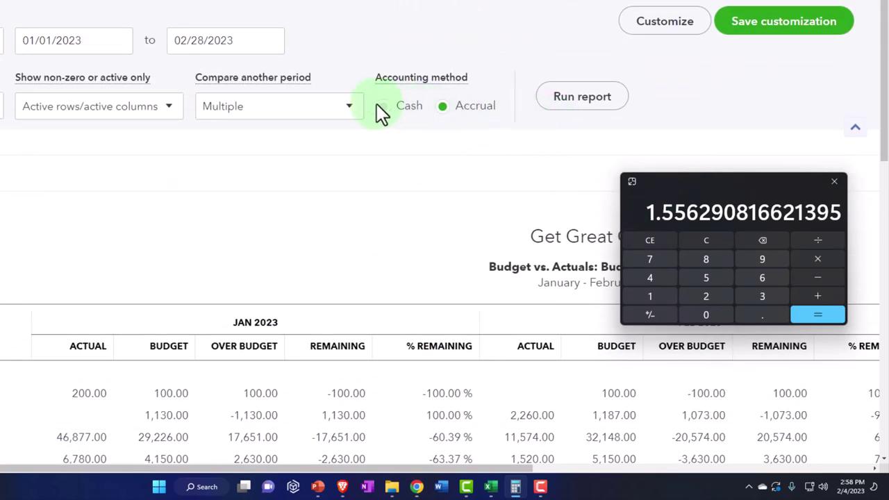
left_click(346, 108)
left_click(331, 151)
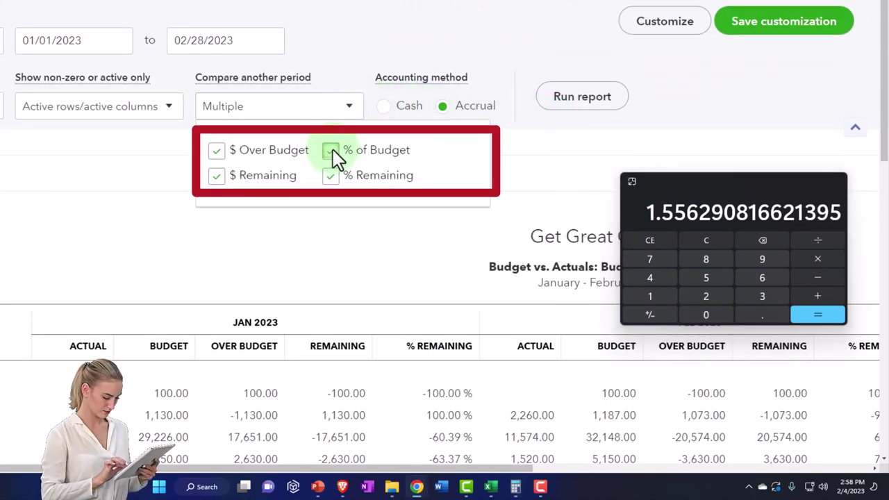
scroll(549, 108, "down", 3)
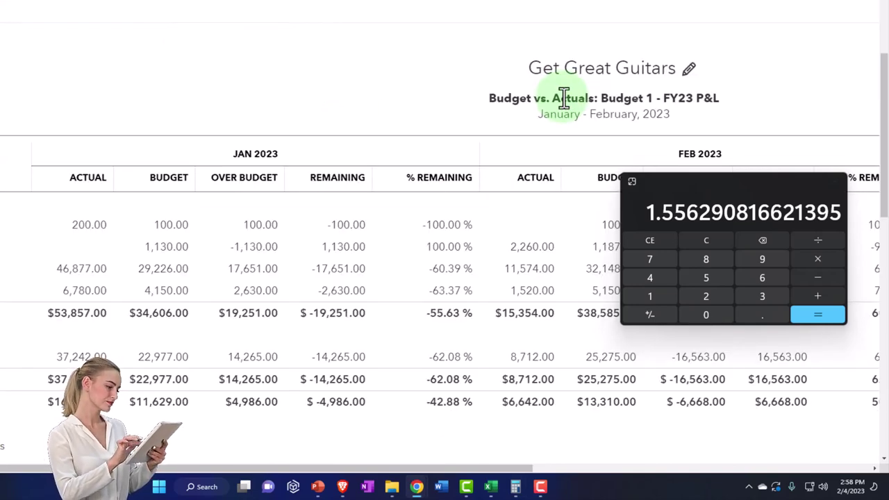
scroll(514, 219, "down", 1)
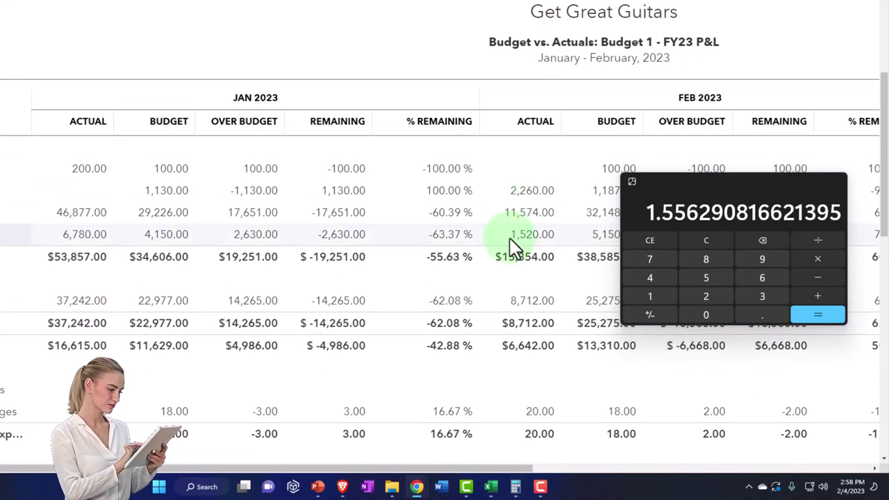
scroll(503, 282, "up", 3)
left_click(587, 47)
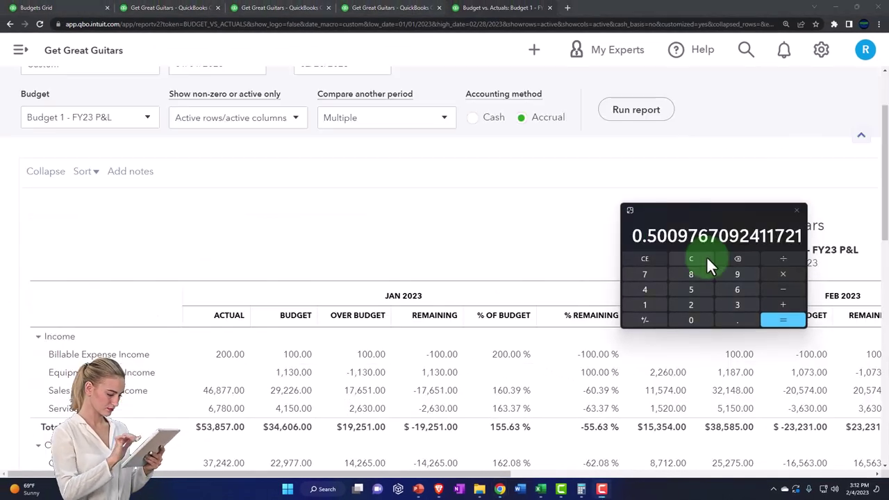
- Clear the Calculator and divide January's actual total income of 53,857 by the 34,606 budget to check the % of Budget column
scroll(582, 249, "down", 3)
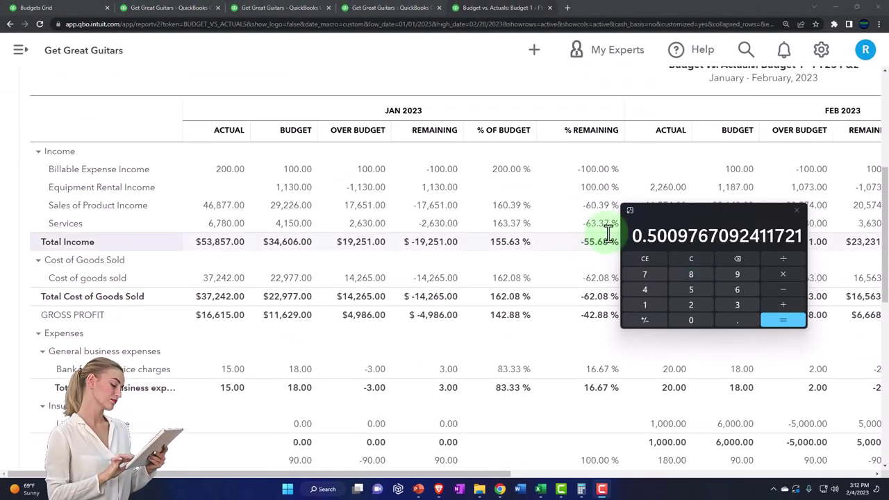
left_click_drag(663, 214, 691, 208)
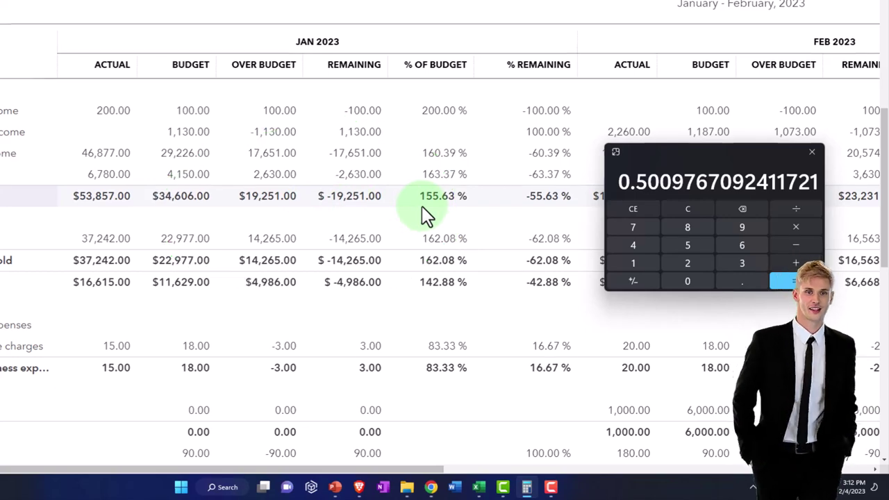
left_click(688, 209)
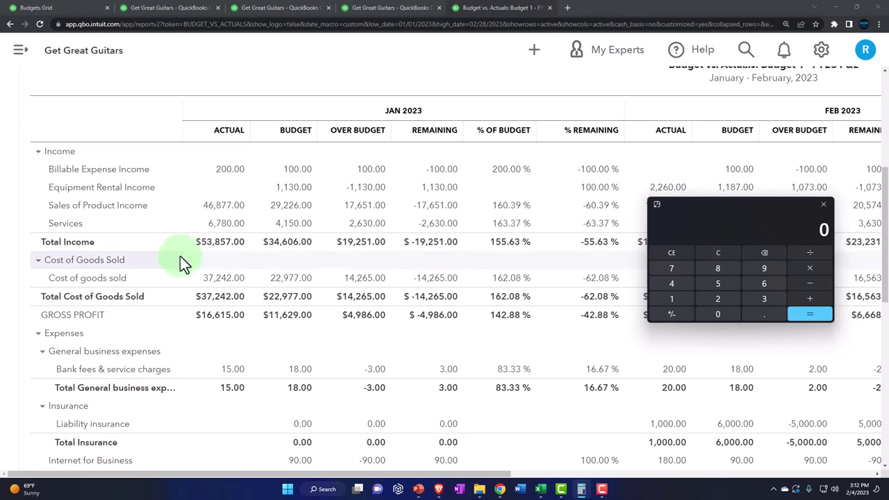
type("53857")
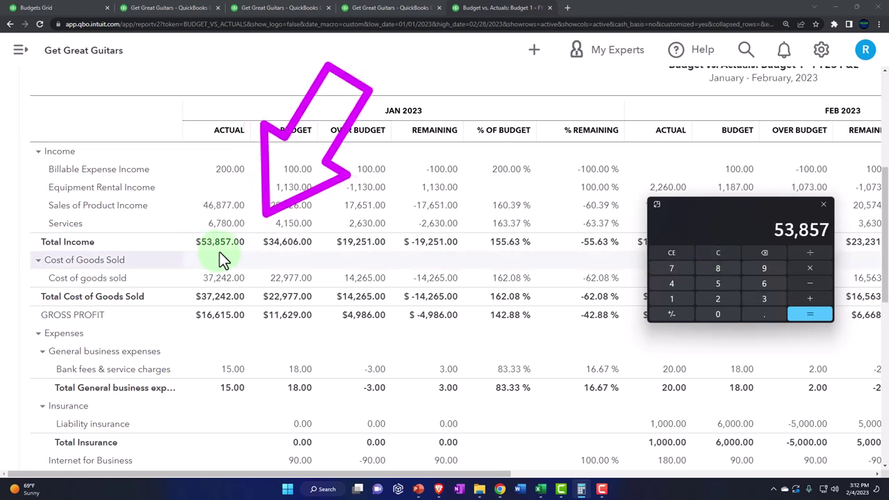
type("34")
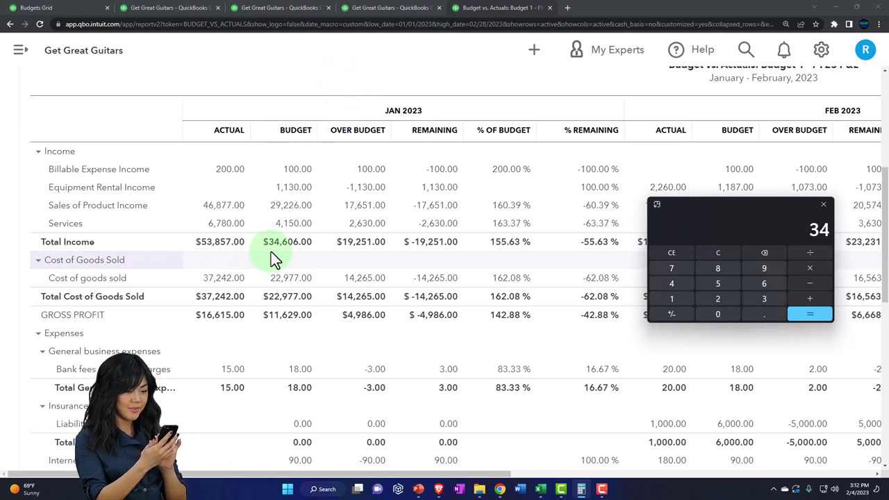
type("606")
key("Return")
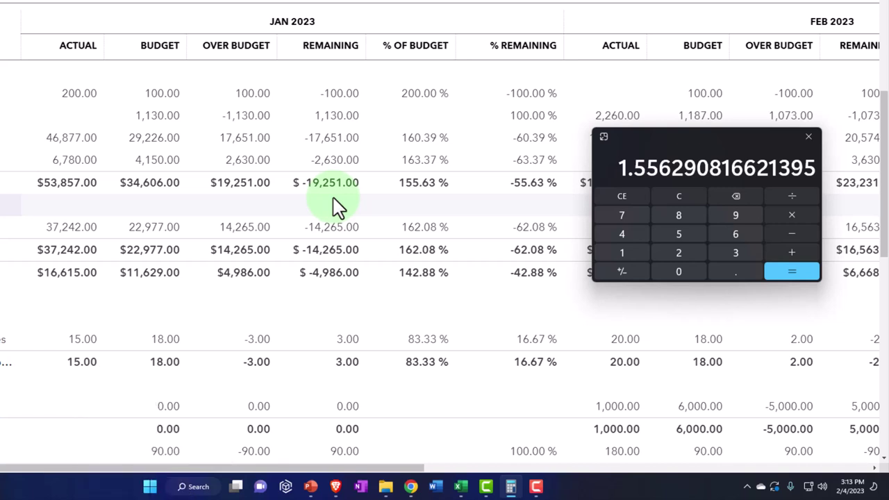
- Divide January's 19,251 total income difference by the 34,606 budget to check the % Remaining column, and close the Calculator
left_click(678, 197)
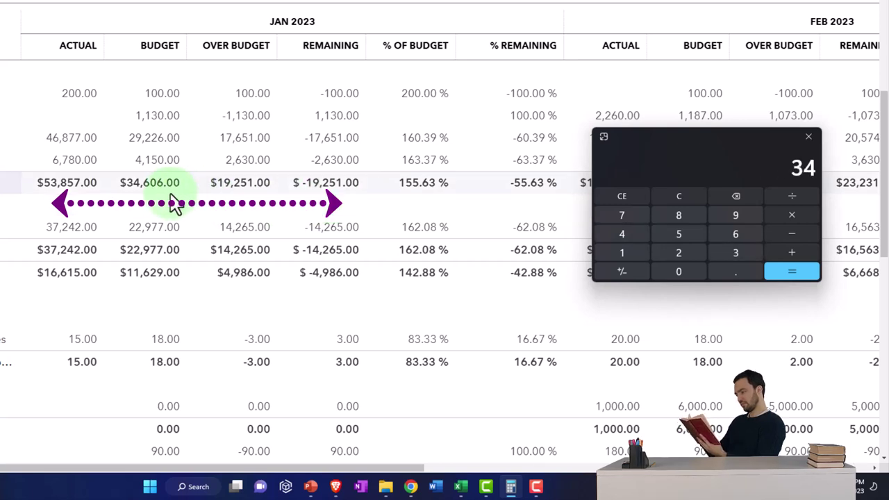
type("60")
key("Return")
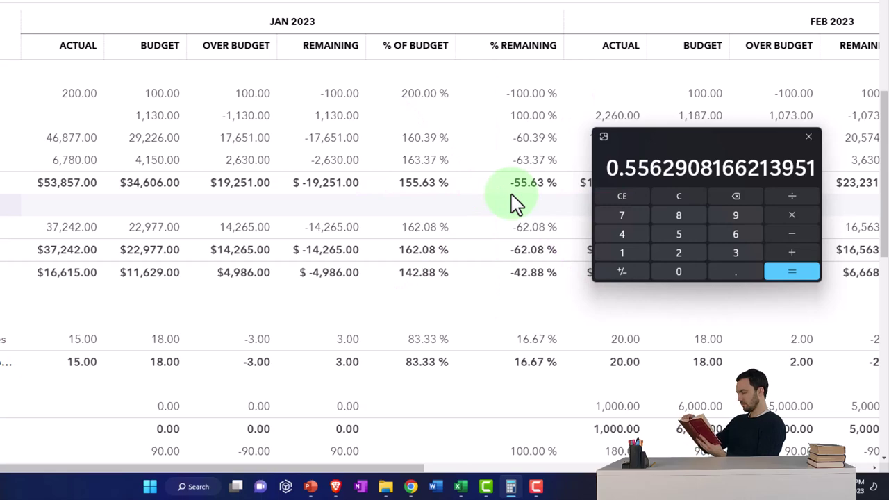
left_click(809, 136)
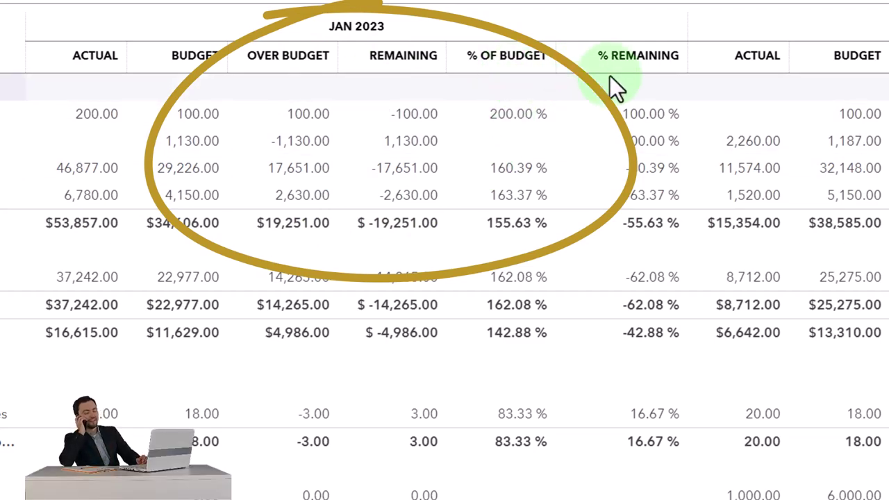
- Remove $ Over Budget and % of Budget from the comparison options, rerun the report, and review the January, February and total columns
scroll(606, 78, "up", 5)
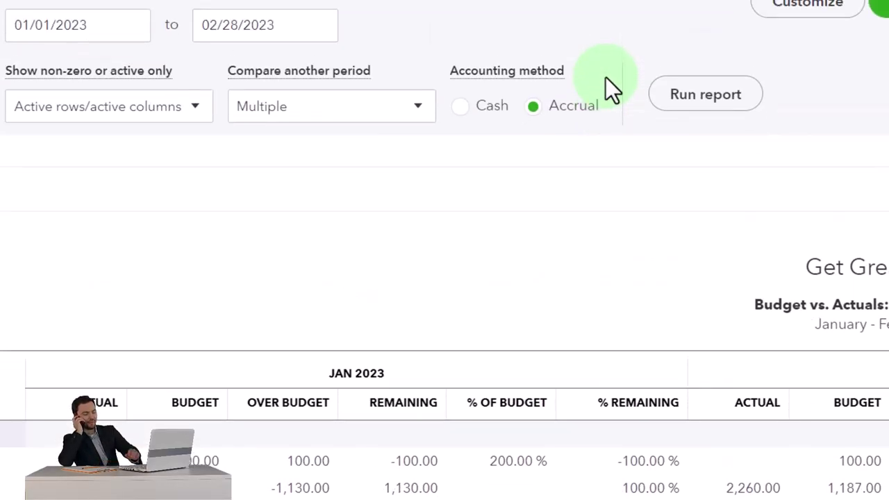
left_click(418, 106)
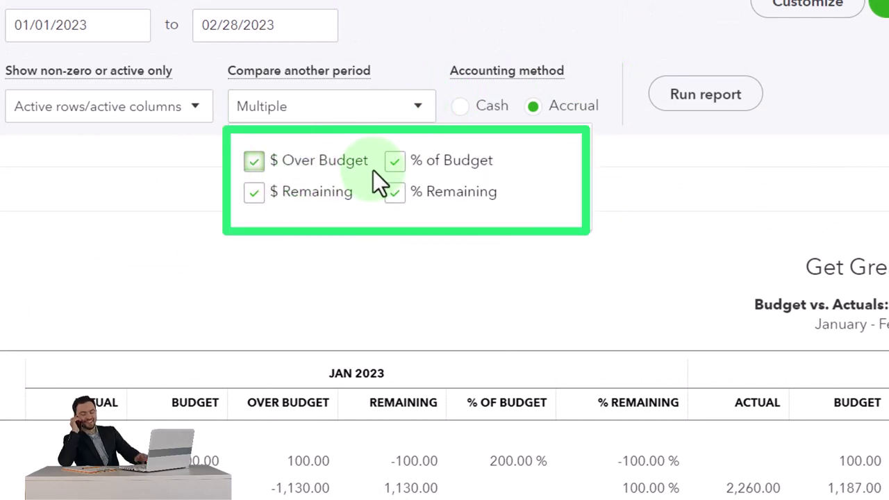
left_click(255, 164)
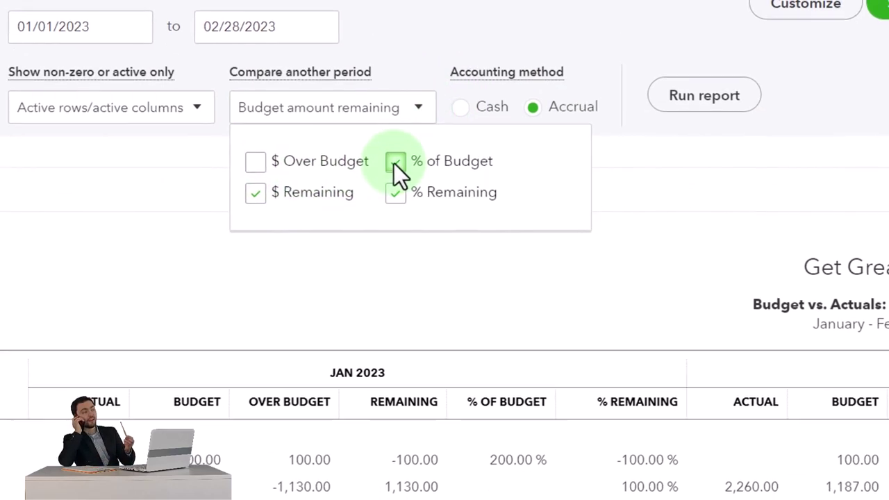
left_click(394, 163)
left_click(700, 99)
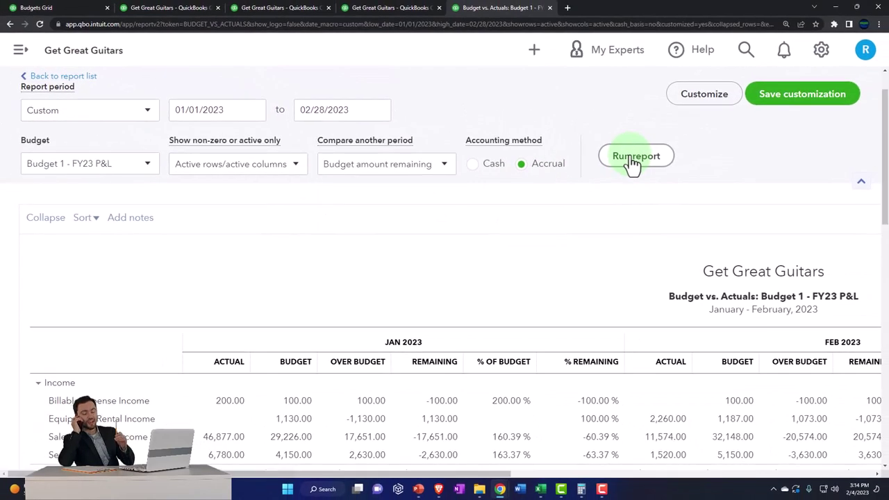
left_click(633, 158)
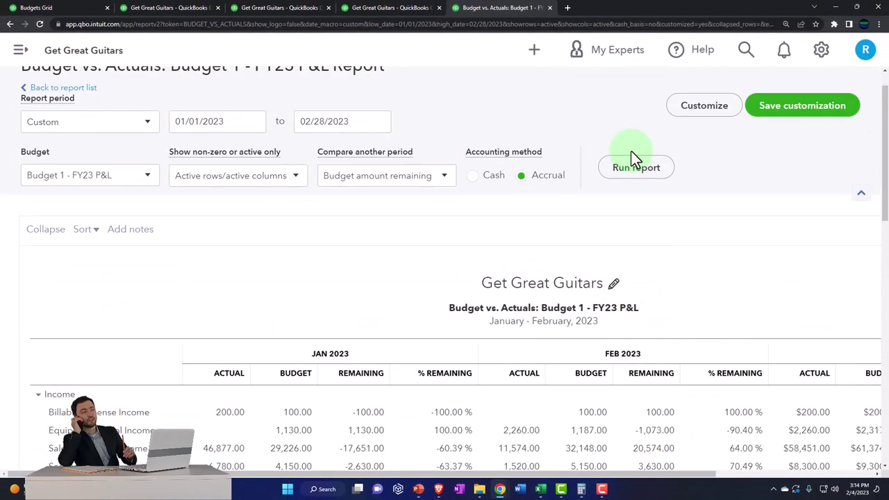
scroll(610, 234, "down", 3)
scroll(608, 234, "down", 1)
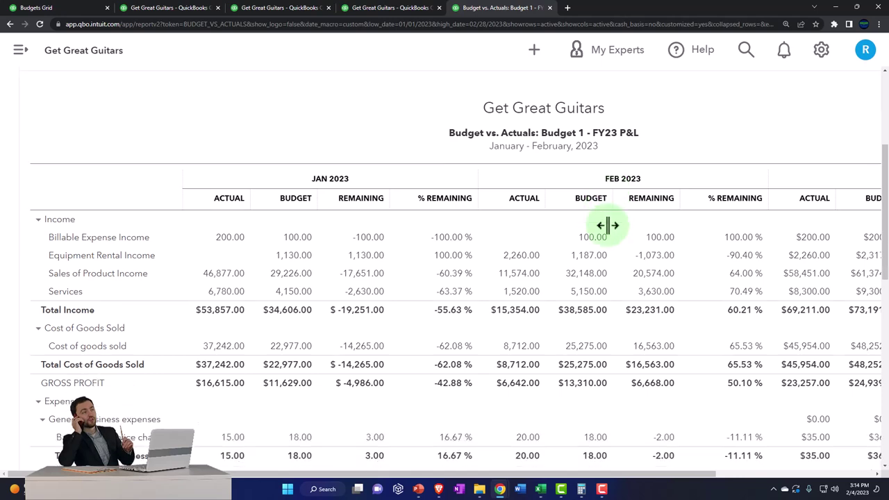
left_click_drag(564, 476, 715, 478)
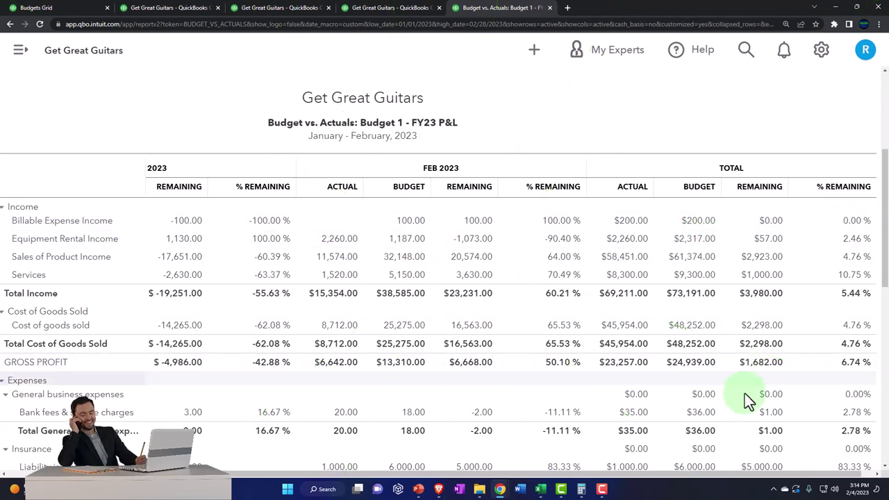
left_click_drag(669, 490, 452, 487)
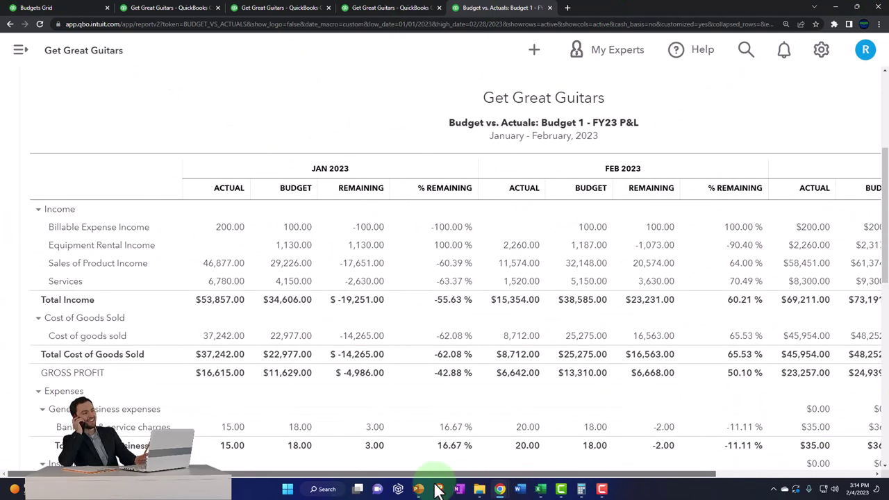
- View the budgets available for the Budget vs. Actuals report, leaving Budget 1 - FY23 P&L selected
scroll(228, 357, "up", 3)
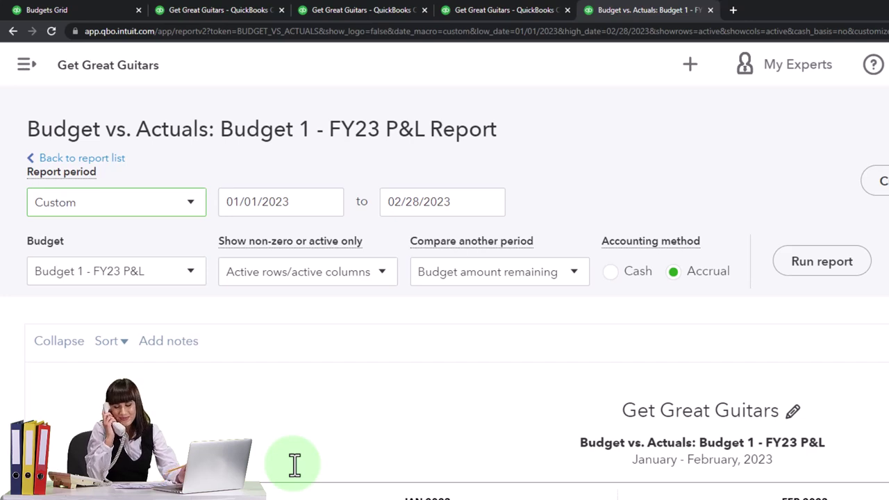
left_click(192, 273)
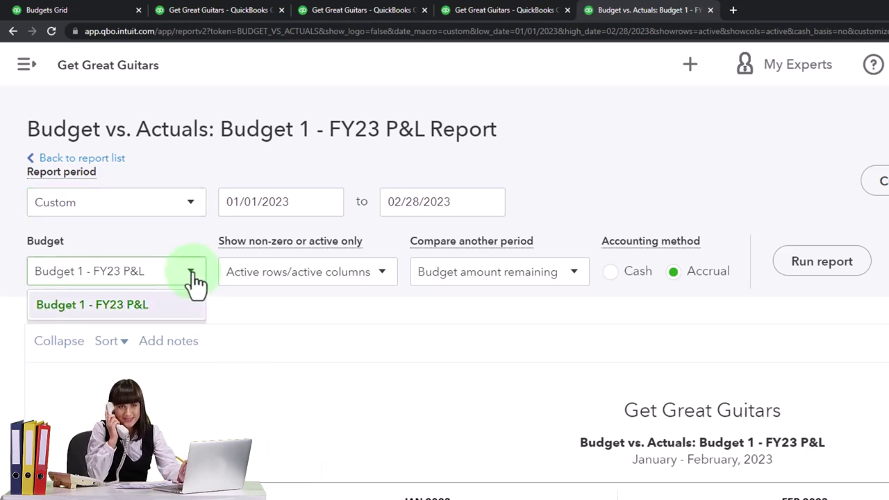
left_click(316, 341)
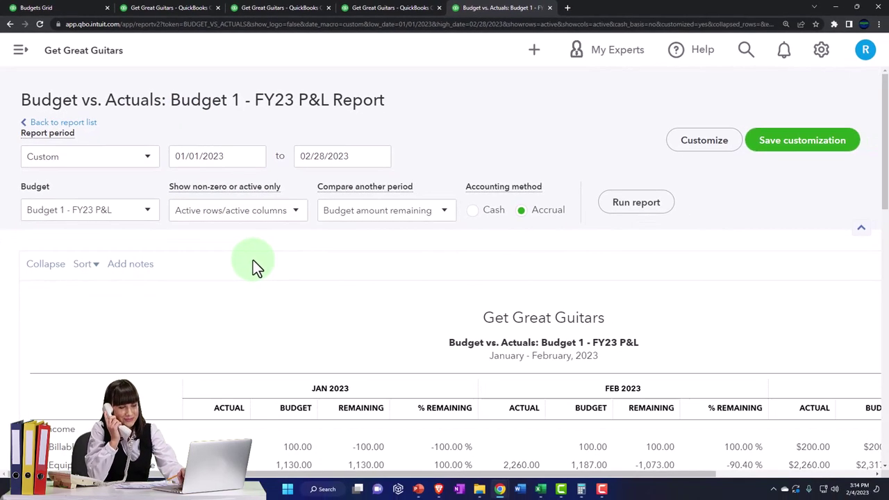